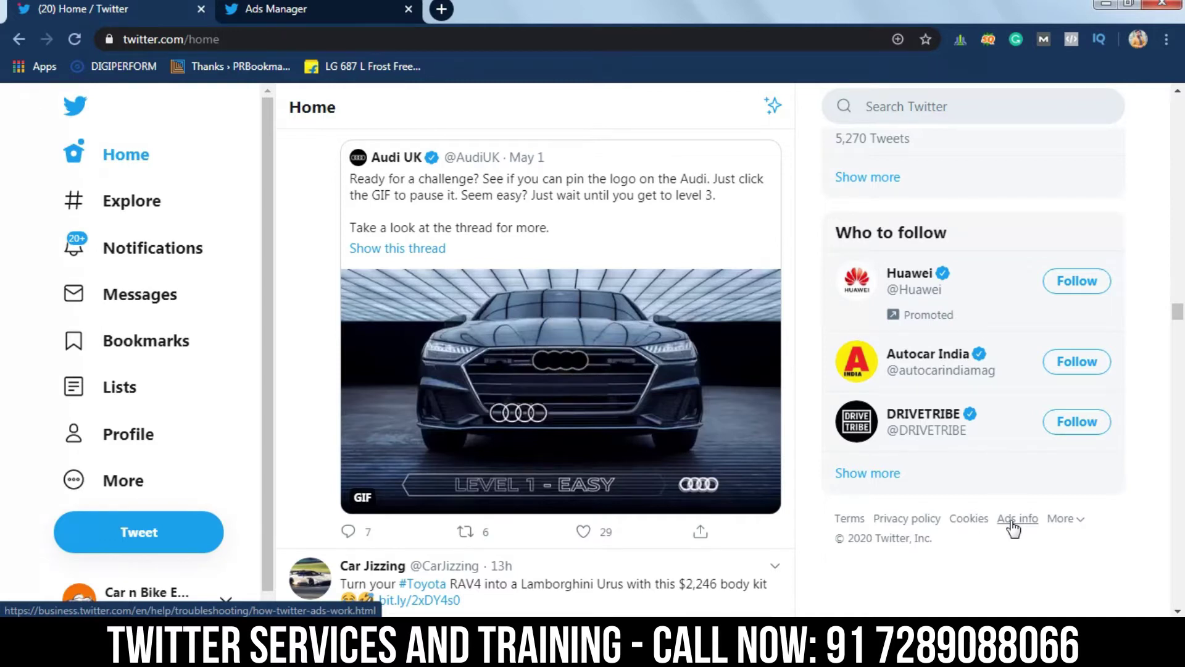
Start a new campaign in Ads Manager using the Website clicks objective.
{"action": "left_click", "coordinate": [313, 8]}
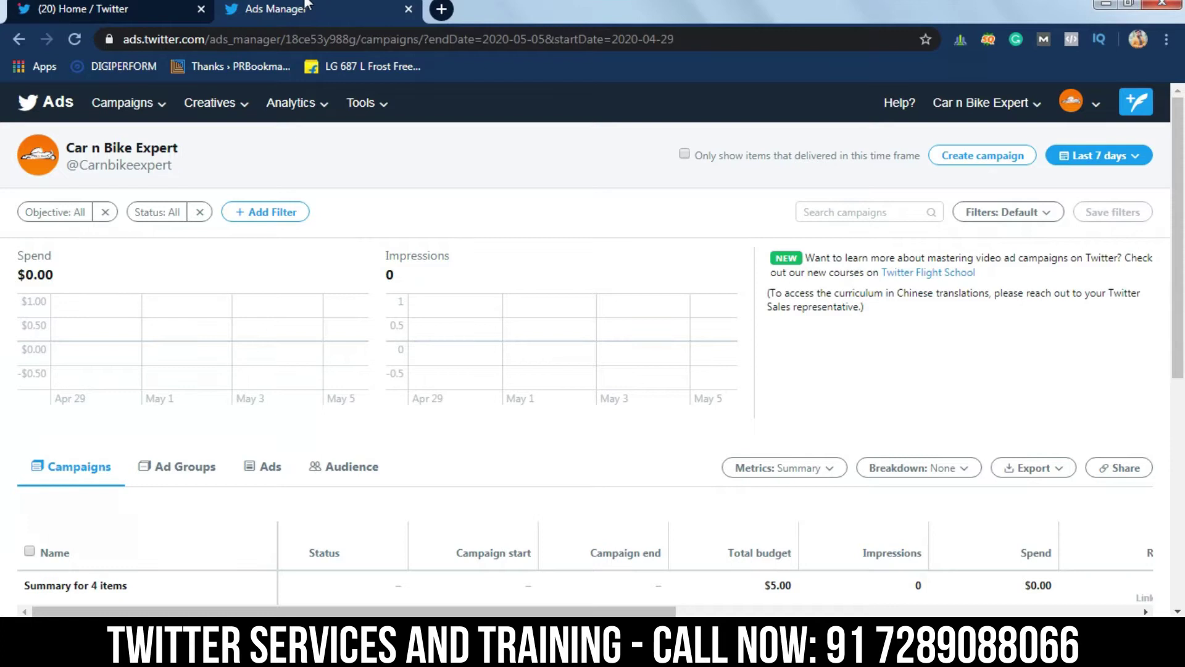
{"action": "left_click", "coordinate": [987, 161]}
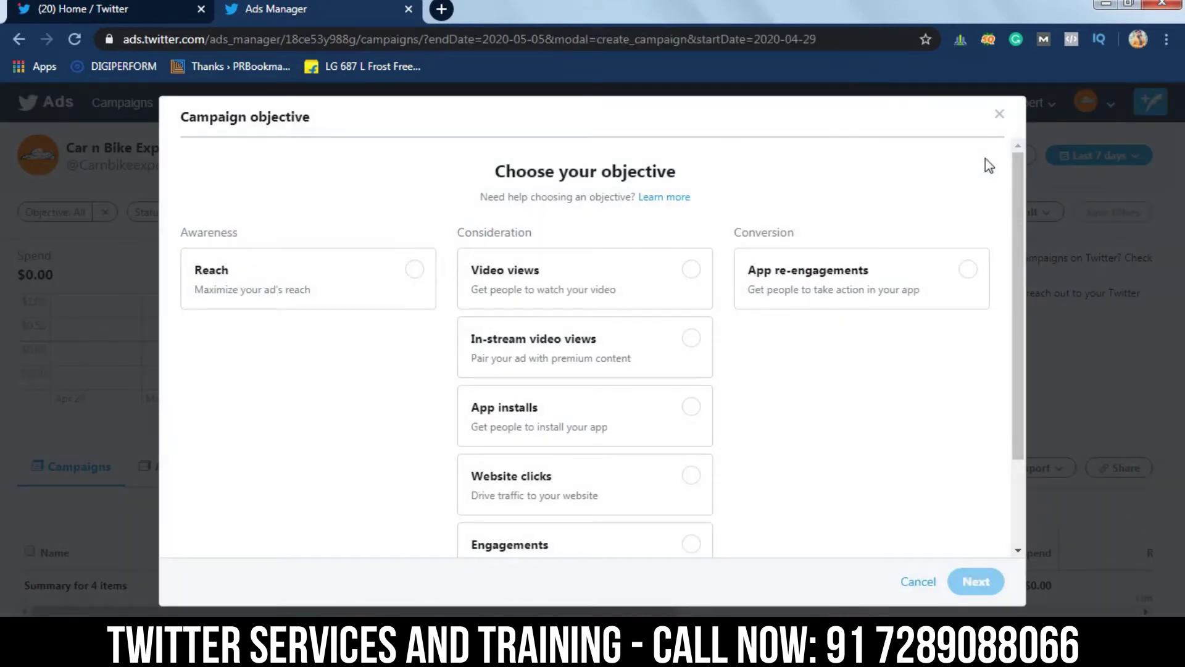
{"action": "left_click_drag", "start_coordinate": [1017, 221], "coordinate": [1016, 138]}
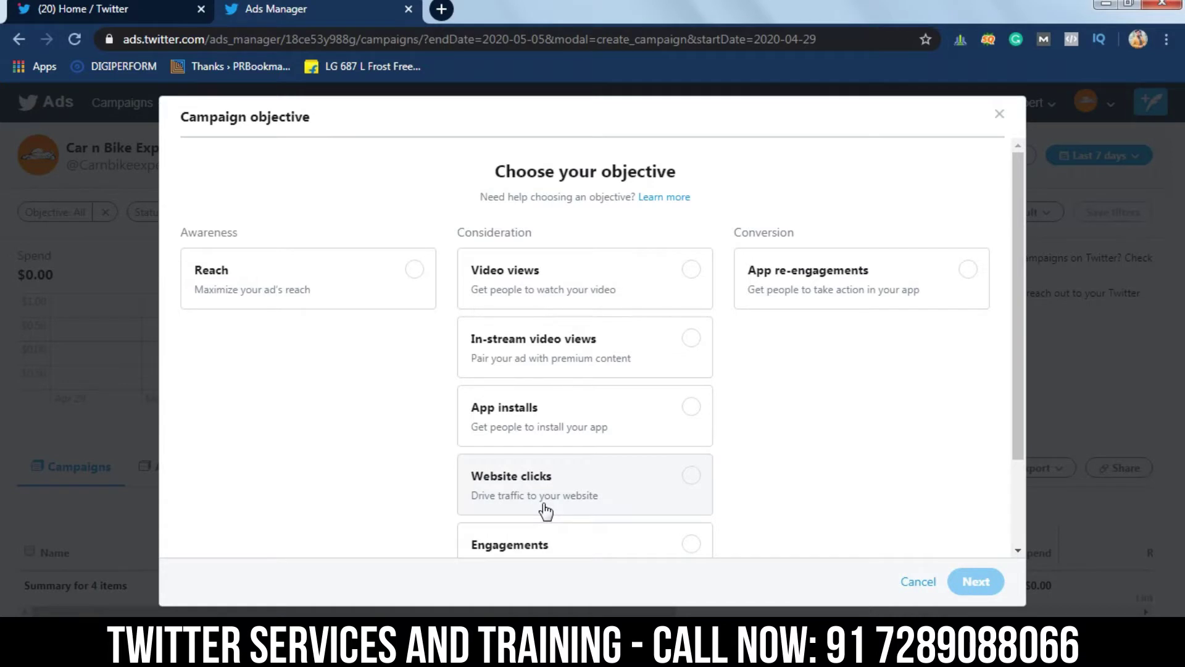
{"action": "left_click", "coordinate": [620, 488]}
{"action": "left_click", "coordinate": [968, 586]}
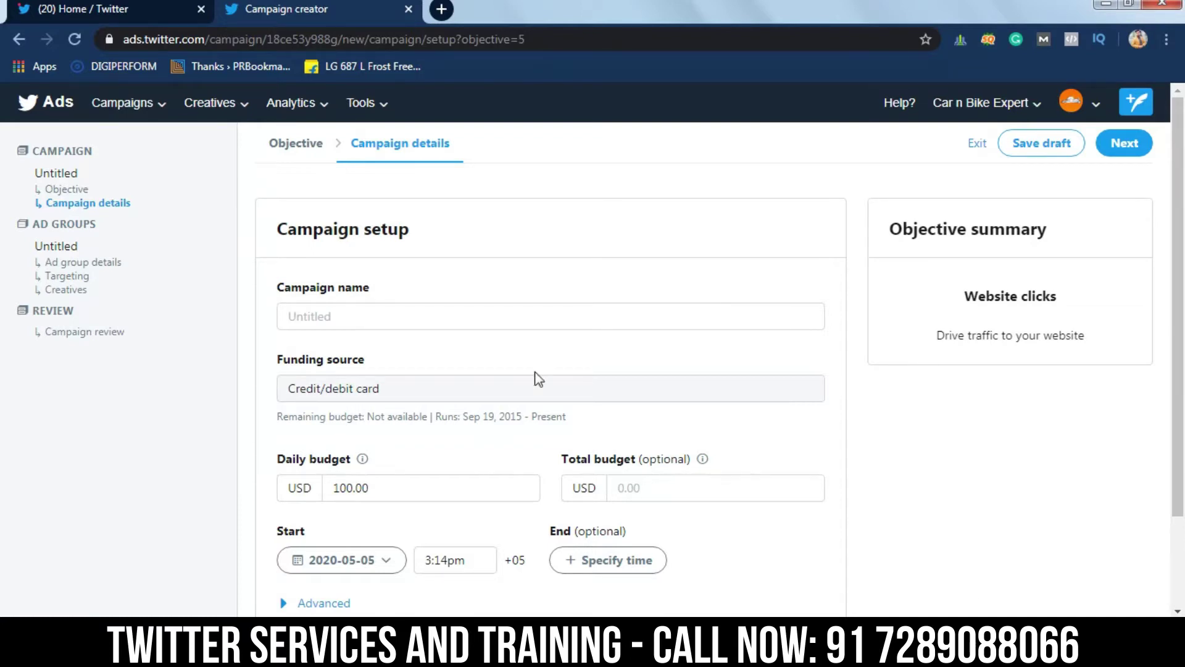
Name the campaign "car n bike website traffic".
{"action": "left_click", "coordinate": [474, 321]}
{"action": "type", "text": "m"}
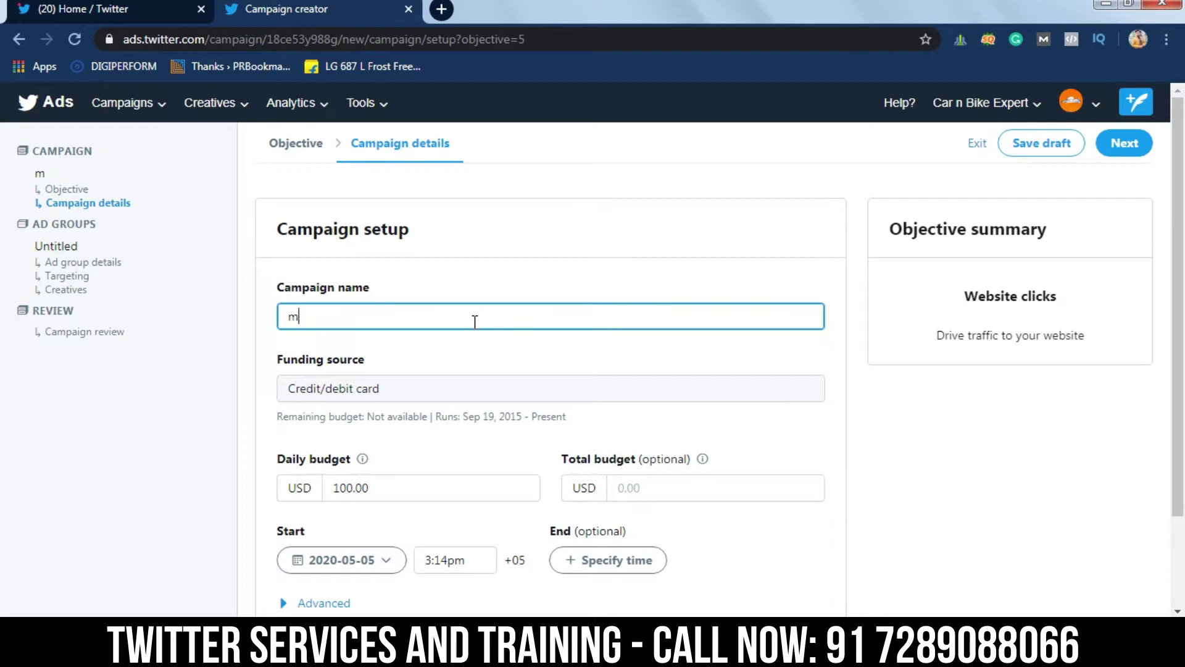
{"action": "type", "text": "usafio"}
{"action": "key", "text": "BackSpace"}
{"action": "key", "text": "BackSpace"}
{"action": "key", "text": "BackSpace"}
{"action": "key", "text": "BackSpace"}
{"action": "key", "text": "BackSpace"}
{"action": "key", "text": "BackSpace"}
{"action": "key", "text": "BackSpace"}
{"action": "type", "text": "car n bike e"}
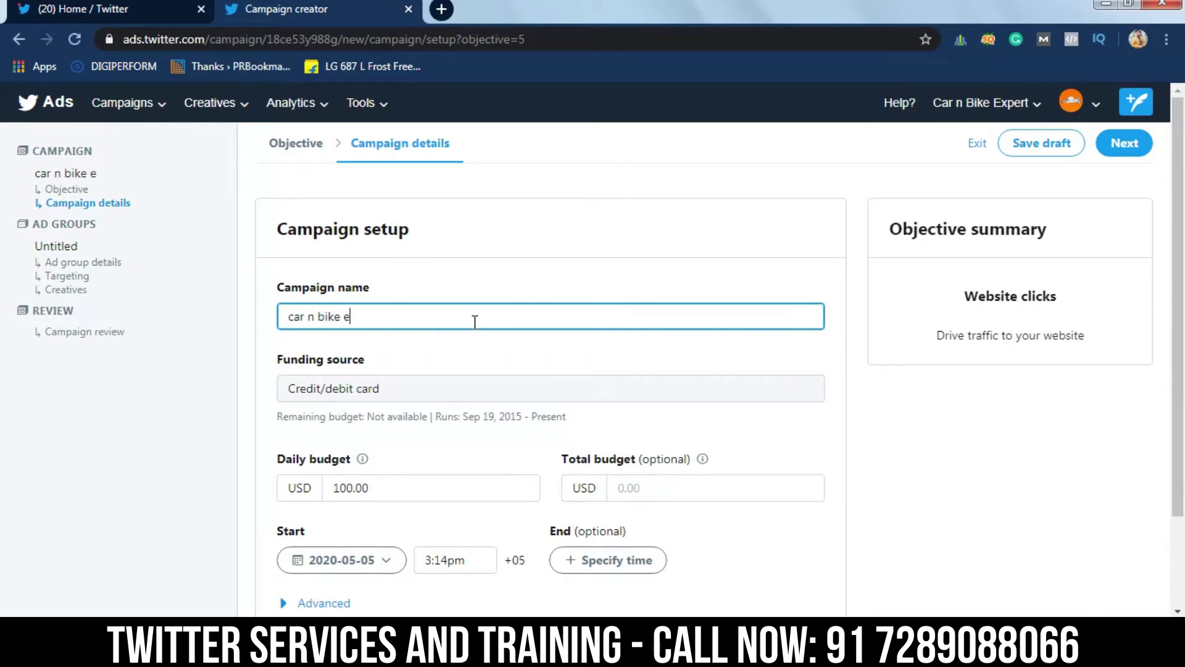
{"action": "type", "text": "xoert"}
{"action": "key", "text": "BackSpace"}
{"action": "key", "text": "BackSpace"}
{"action": "key", "text": "BackSpace"}
{"action": "key", "text": "BackSpace"}
{"action": "key", "text": "BackSpace"}
{"action": "key", "text": "BackSpace"}
{"action": "type", "text": "website traffivc"}
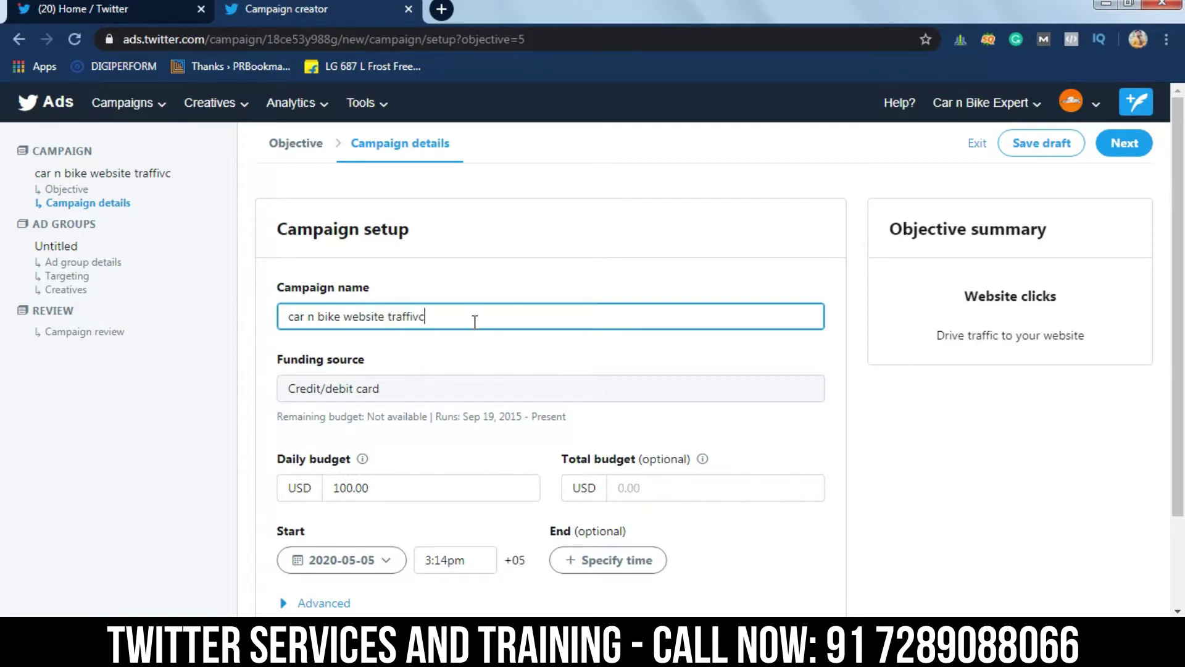
{"action": "key", "text": "BackSpace"}
{"action": "key", "text": "BackSpace"}
{"action": "type", "text": "c"}
Set the campaign's daily budget to 2.00 USD.
{"action": "key", "text": "Tab"}
{"action": "type", "text": "2"}
{"action": "key", "text": "BackSpace"}
{"action": "type", "text": "2"}
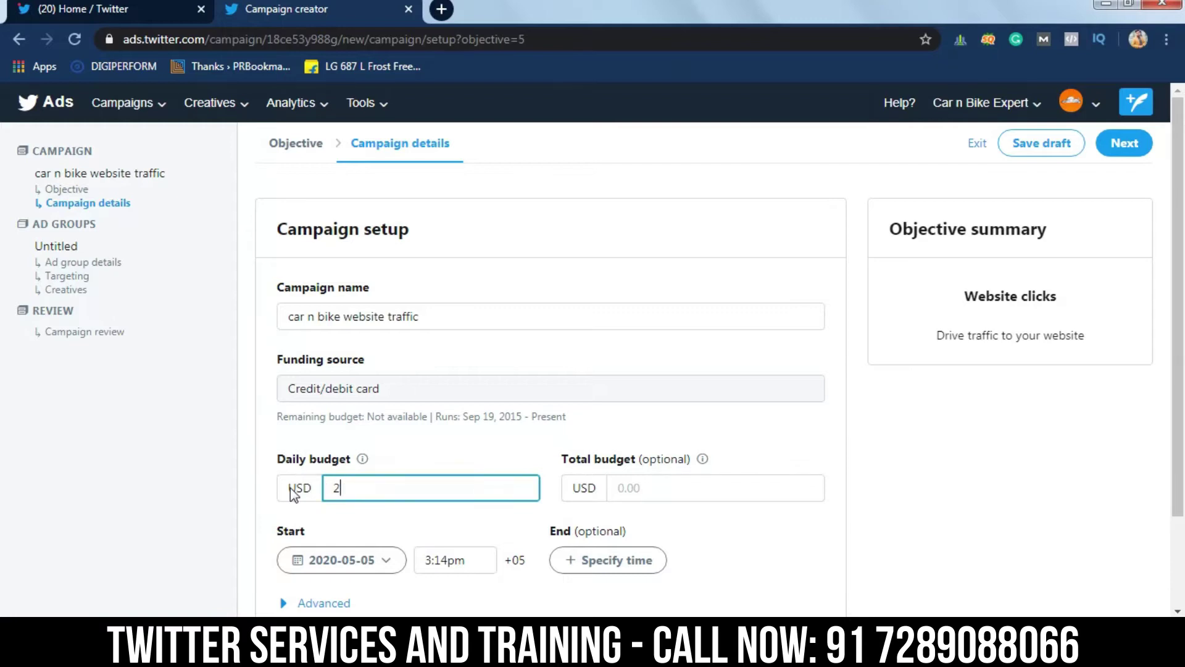
{"action": "type", "text": ".00"}
Try a total campaign budget of 100.00 USD and clear the optional amount again.
{"action": "left_click", "coordinate": [655, 496]}
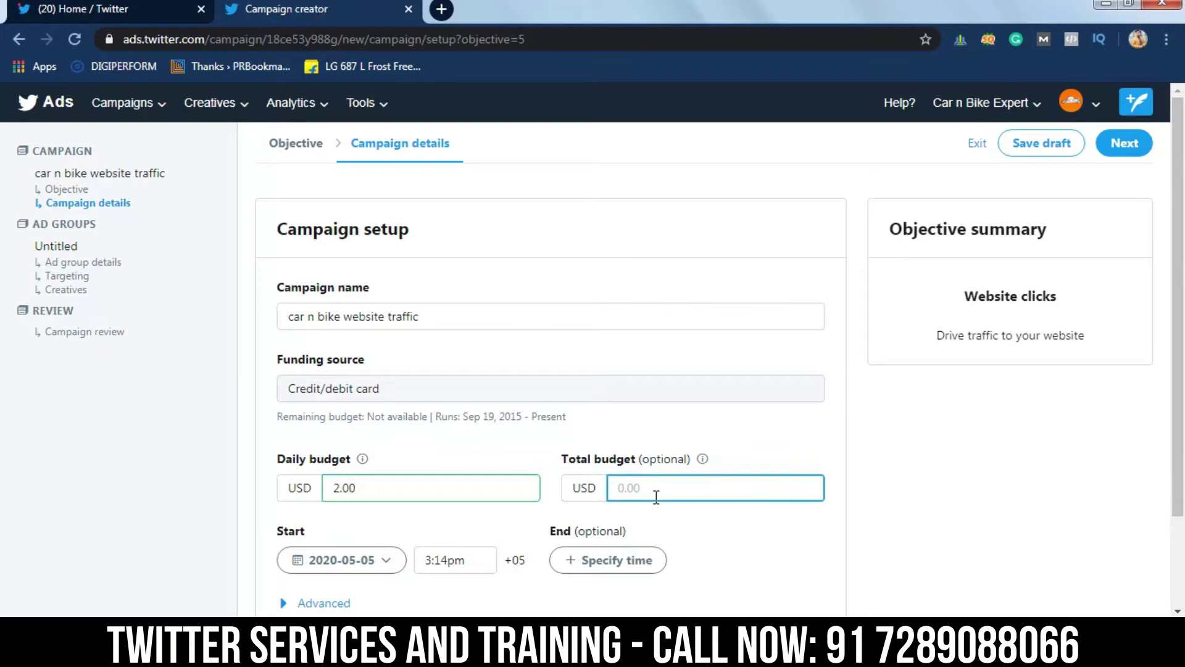
{"action": "type", "text": "5"}
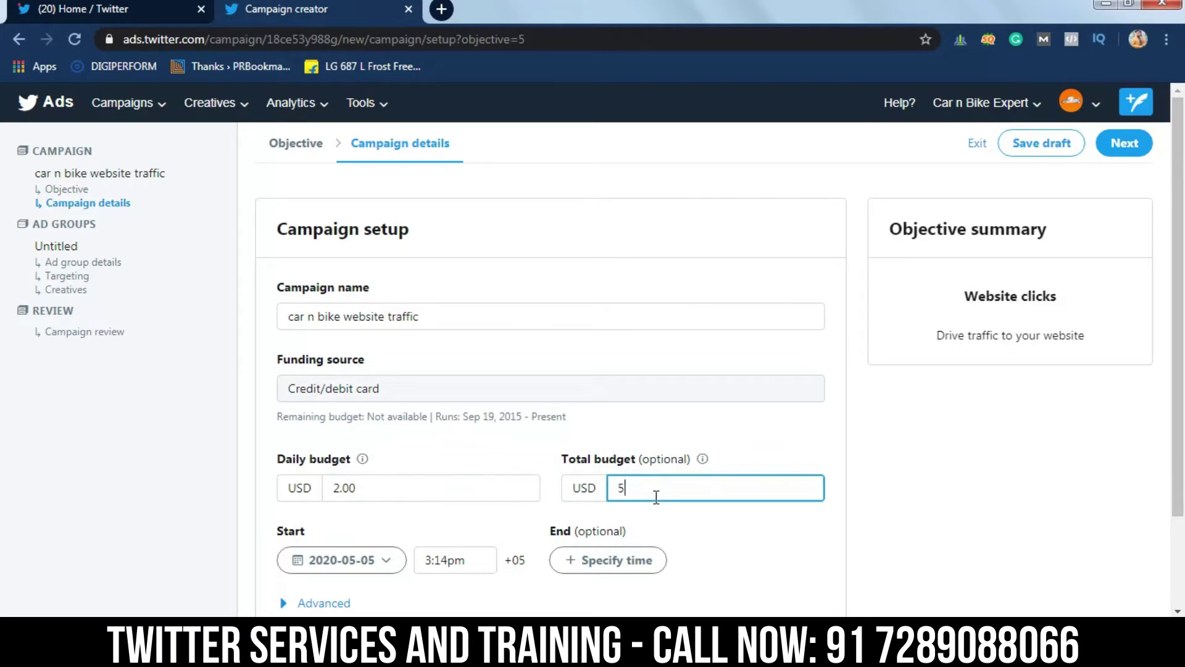
{"action": "type", "text": ".010"}
{"action": "key", "text": "BackSpace"}
{"action": "key", "text": "BackSpace"}
{"action": "key", "text": "BackSpace"}
{"action": "key", "text": "BackSpace"}
{"action": "key", "text": "BackSpace"}
{"action": "type", "text": "100.00"}
{"action": "key", "text": "BackSpace"}
{"action": "key", "text": "BackSpace"}
{"action": "key", "text": "BackSpace"}
{"action": "key", "text": "BackSpace"}
{"action": "key", "text": "BackSpace"}
{"action": "key", "text": "BackSpace"}
{"action": "left_click", "coordinate": [699, 520]}
Add an optional end date and time to the campaign and remove it again.
{"action": "scroll", "coordinate": [1182, 505], "scroll_direction": "down", "scroll_amount": 2}
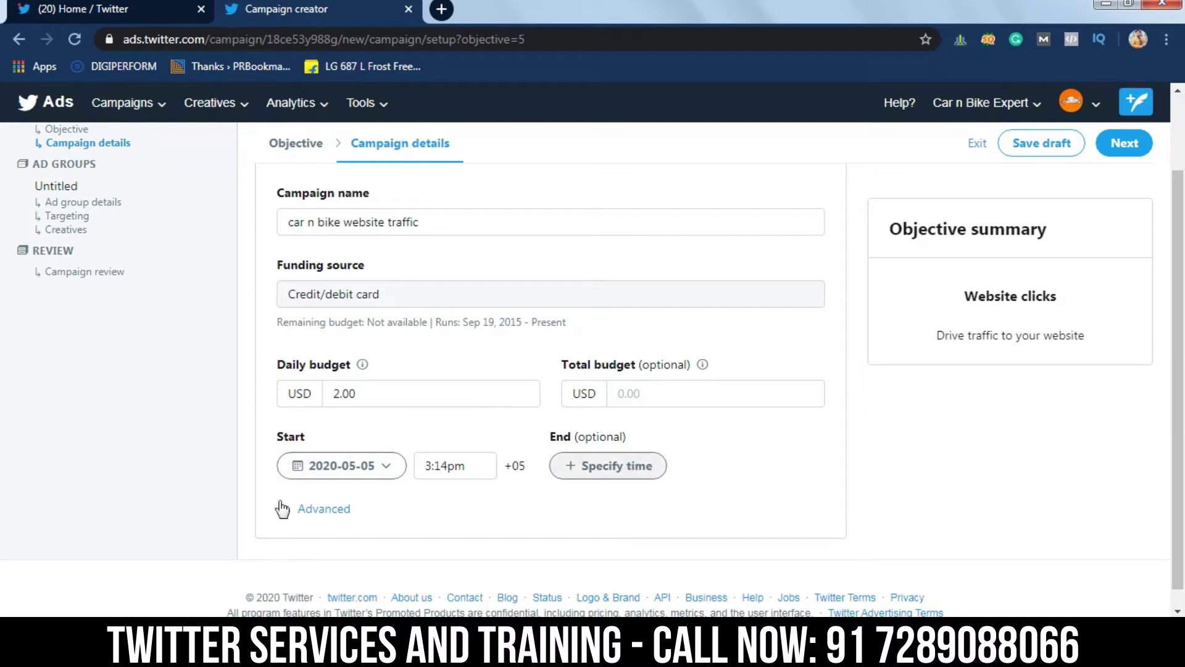
{"action": "left_click", "coordinate": [617, 466]}
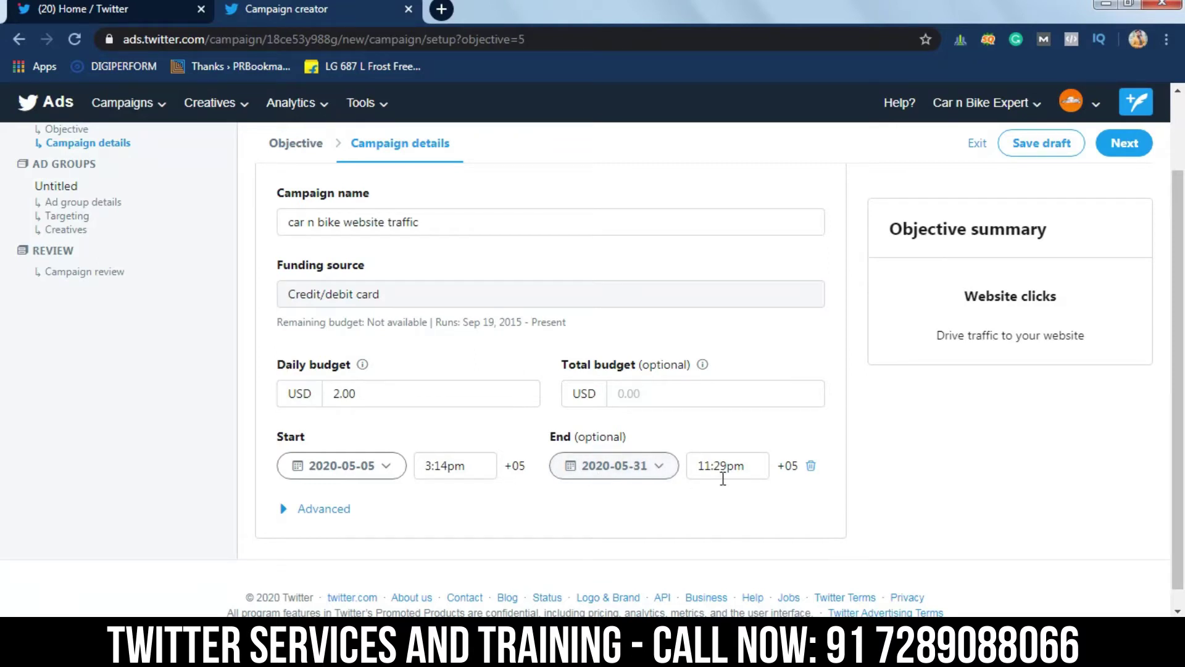
{"action": "left_click", "coordinate": [811, 466]}
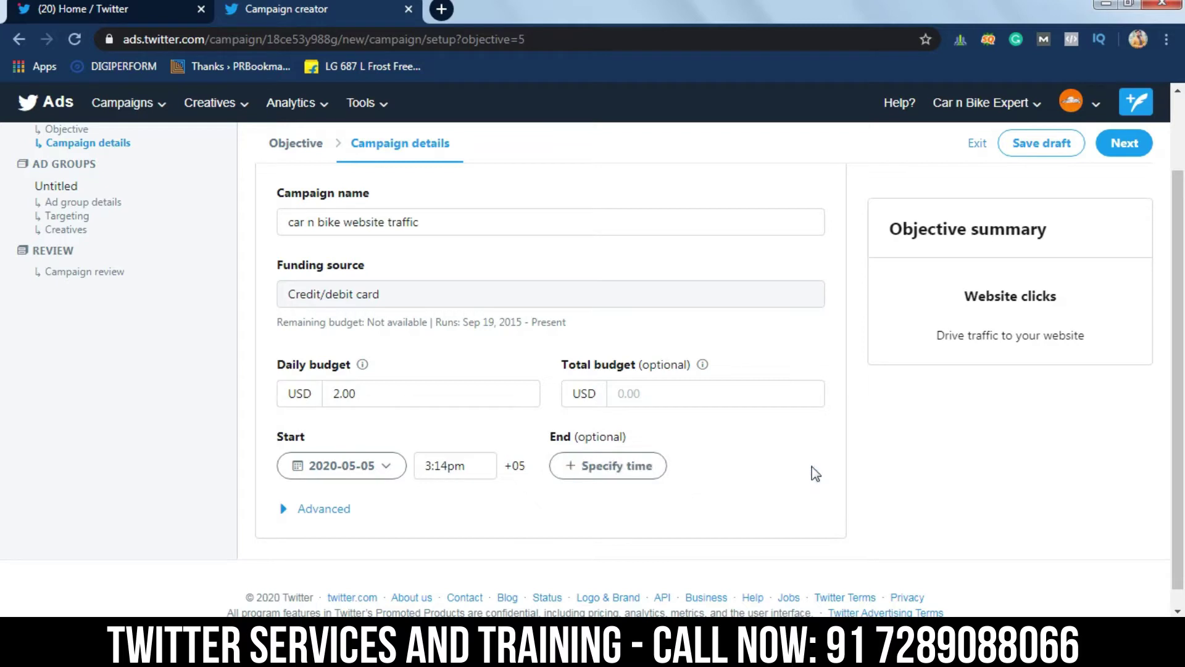
Show the campaign's advanced pacing options, keep Standard pacing, and proceed to the ad group details.
{"action": "left_click", "coordinate": [330, 512]}
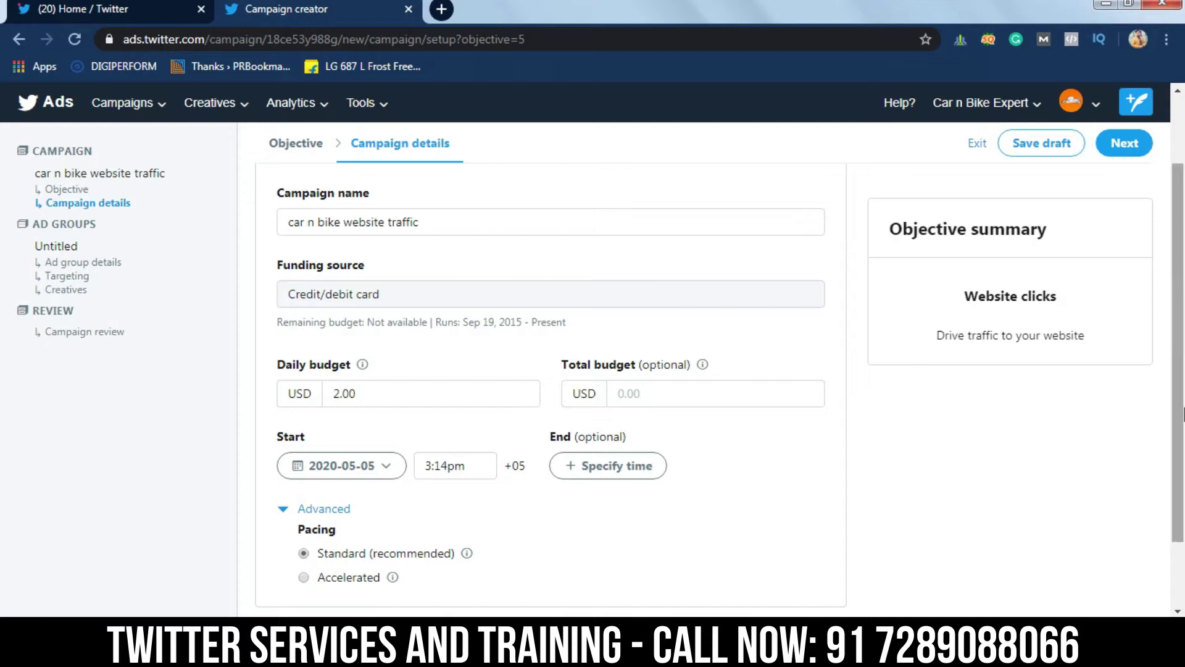
{"action": "scroll", "coordinate": [1182, 475], "scroll_direction": "down", "scroll_amount": 2}
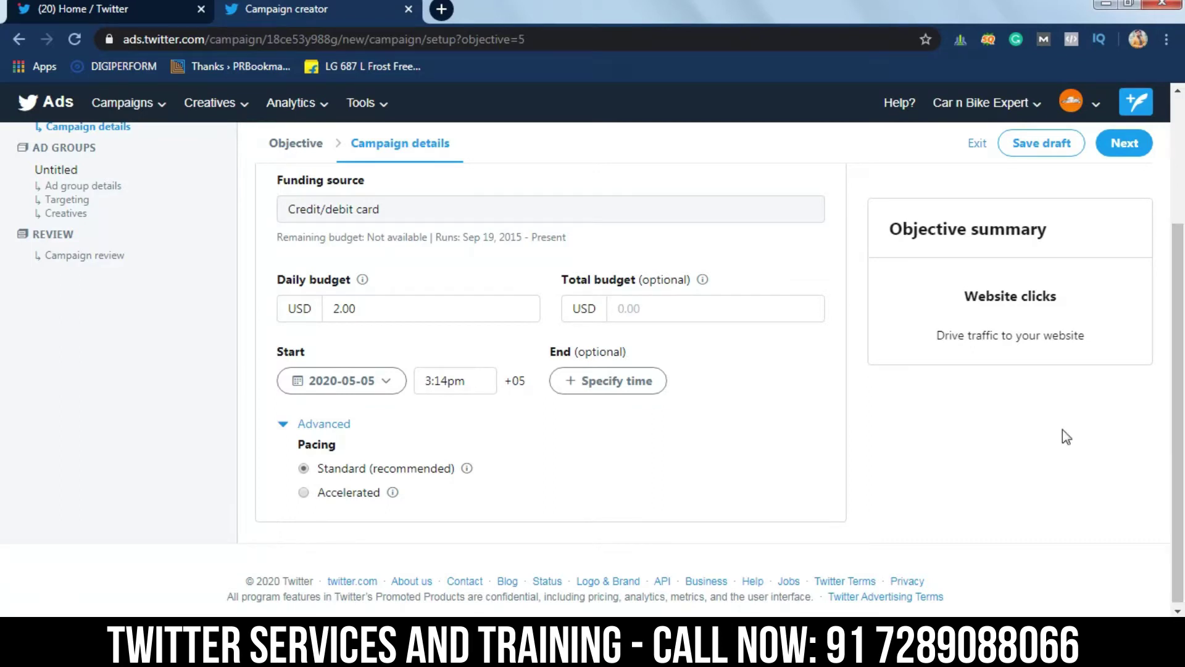
{"action": "left_click", "coordinate": [1125, 144]}
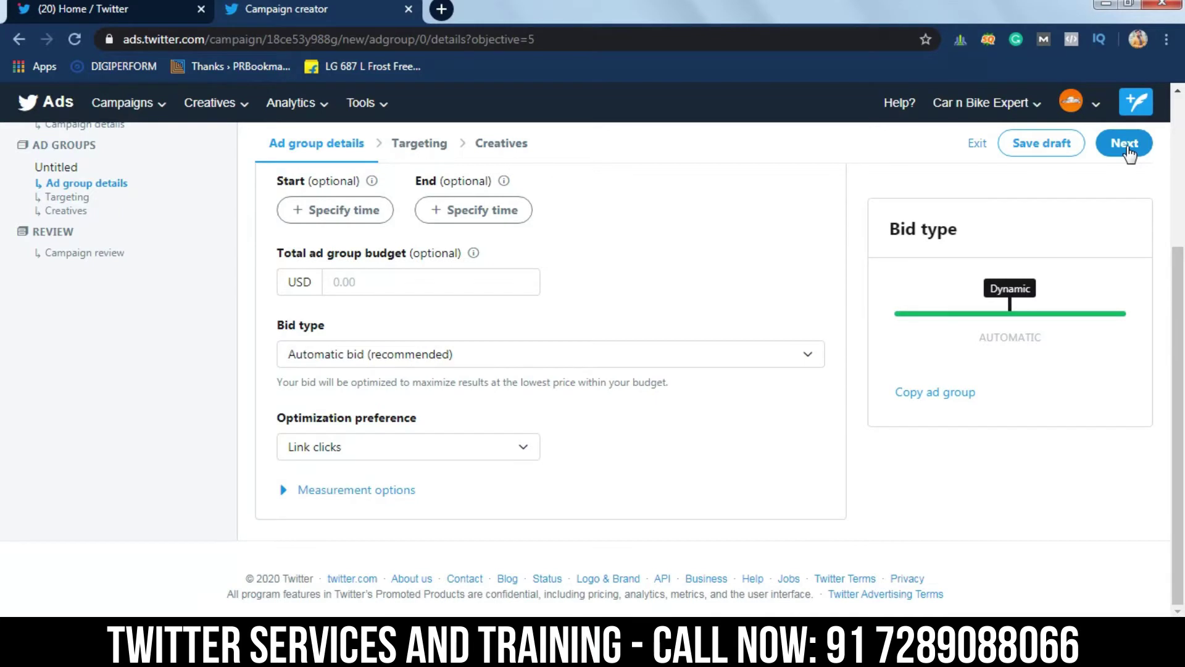
Name the ad group "used car".
{"action": "left_click_drag", "start_coordinate": [1179, 331], "coordinate": [1184, 203]}
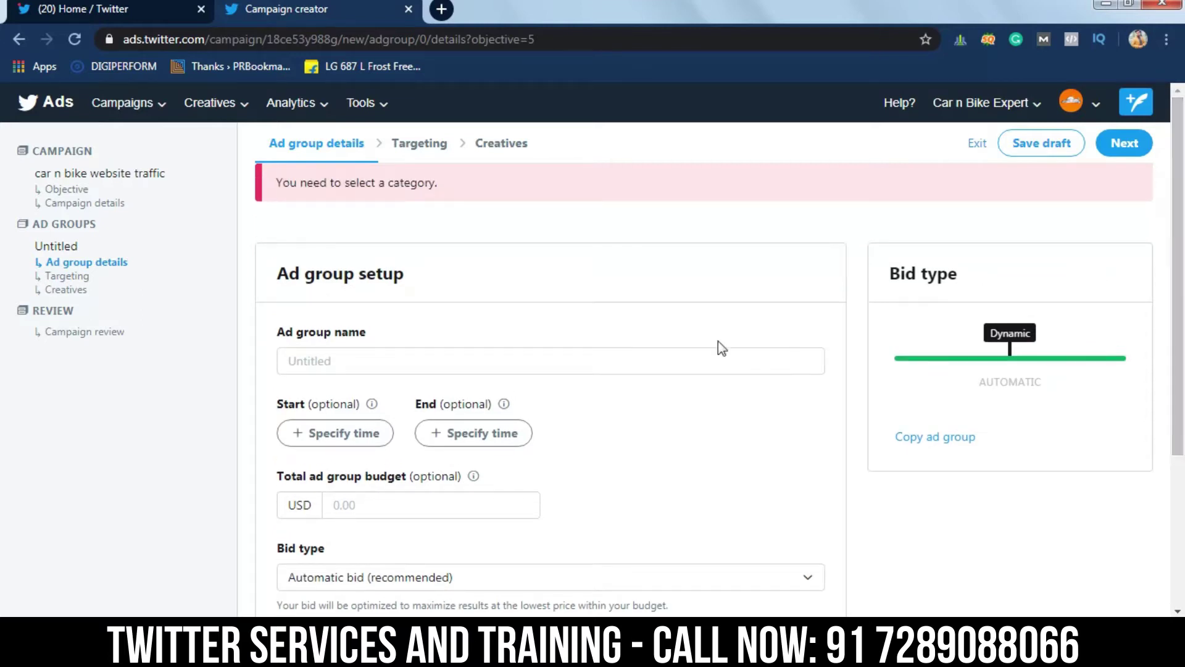
{"action": "left_click", "coordinate": [712, 356]}
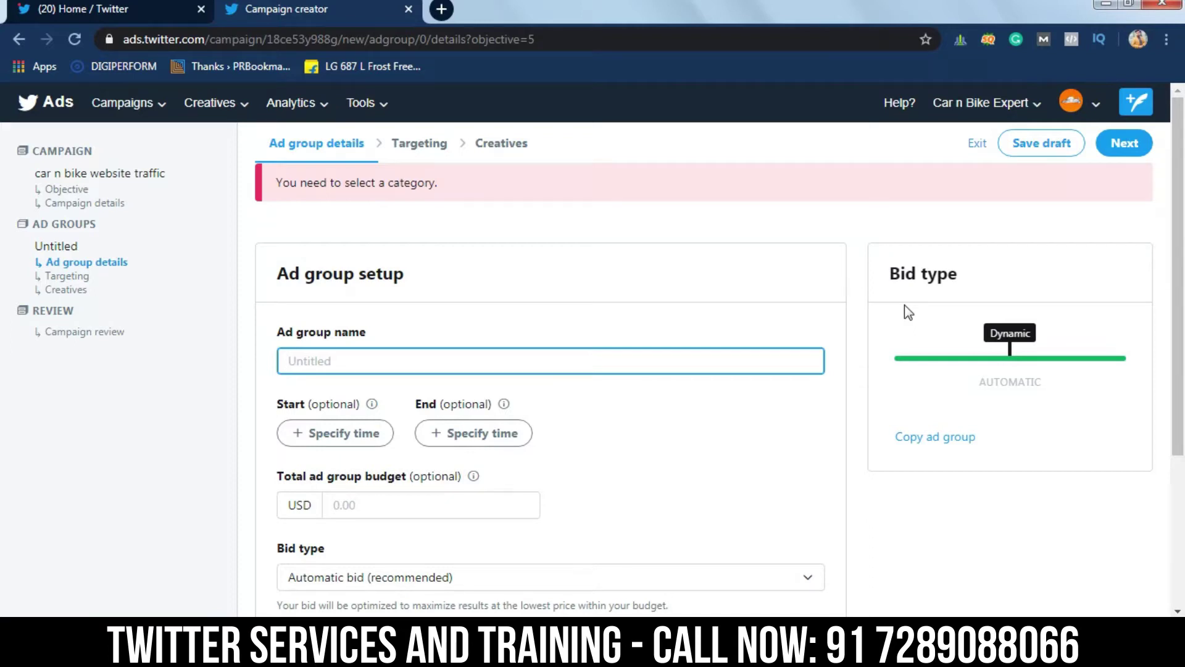
{"action": "type", "text": "used car"}
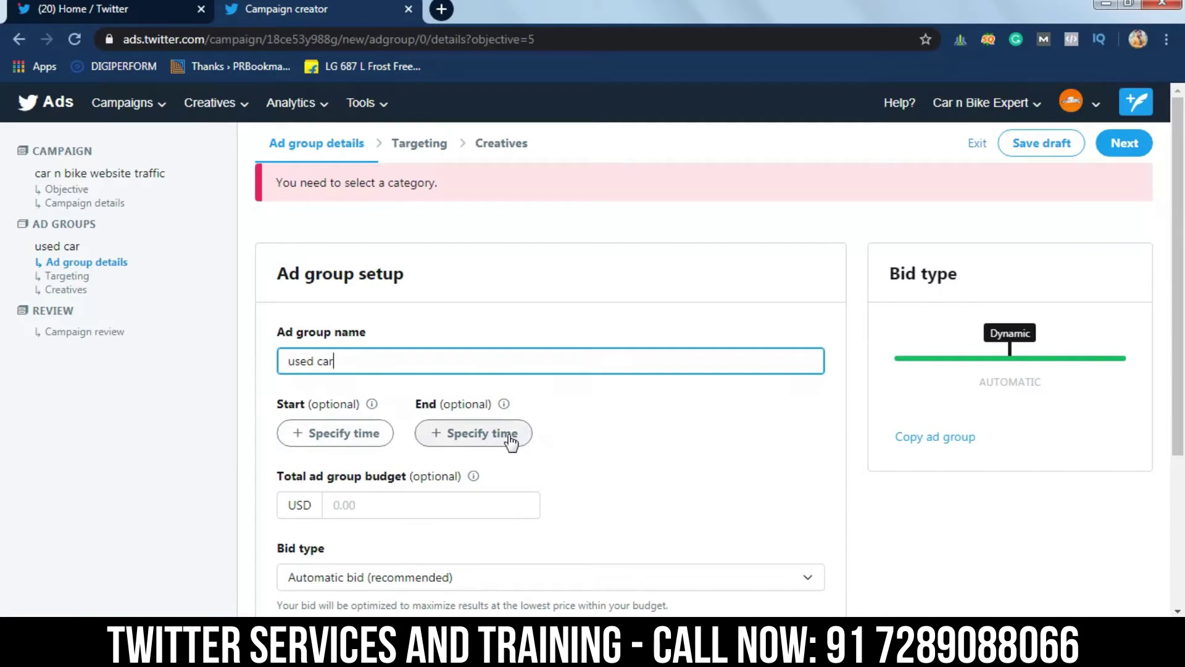
Set the bid type to Target cost at 0.10 USD per website click, with Link clicks as the optimization preference.
{"action": "left_click", "coordinate": [415, 502]}
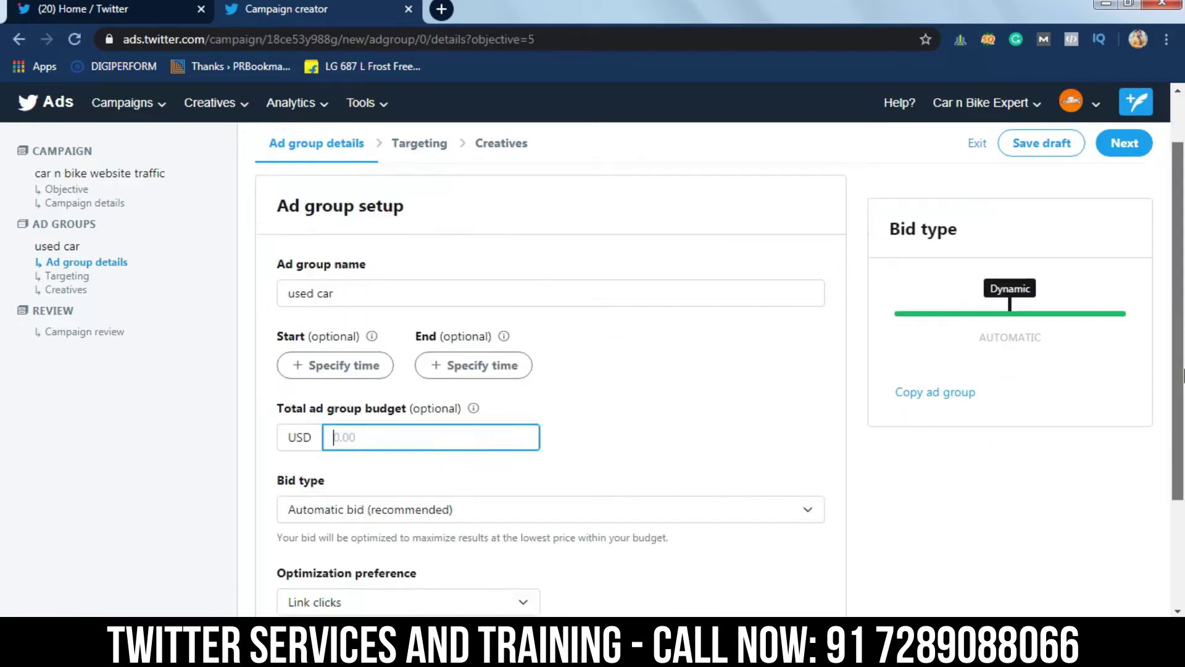
{"action": "scroll", "coordinate": [1179, 390], "scroll_direction": "down", "scroll_amount": 1}
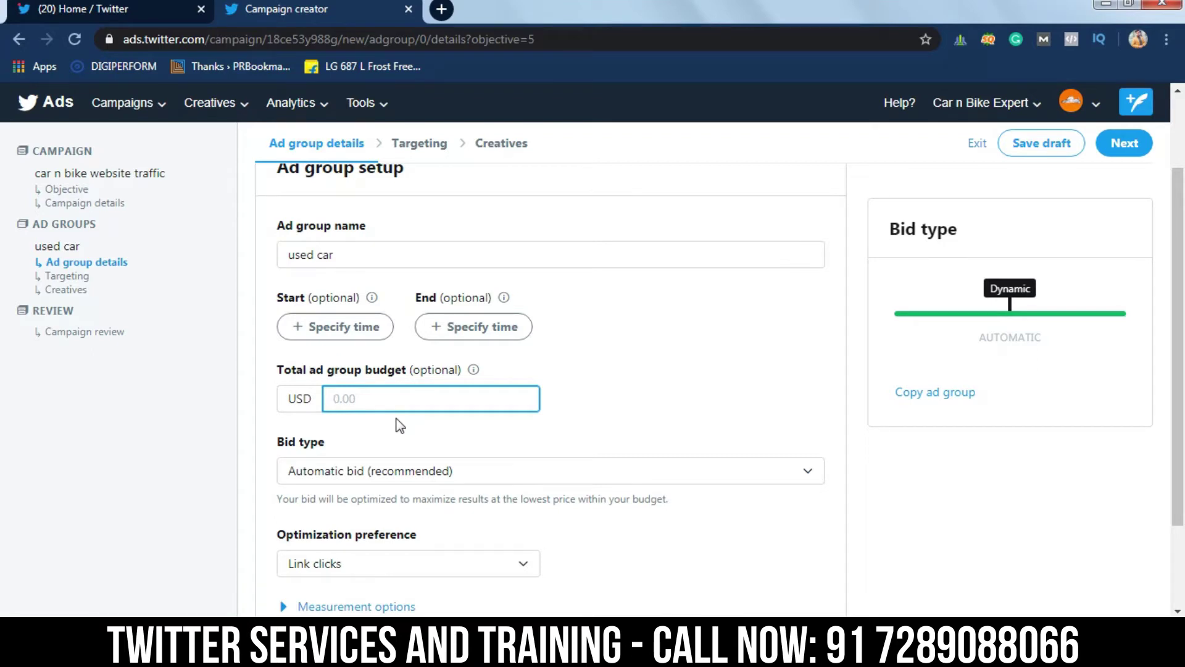
{"action": "left_click_drag", "start_coordinate": [1182, 365], "coordinate": [1182, 417]}
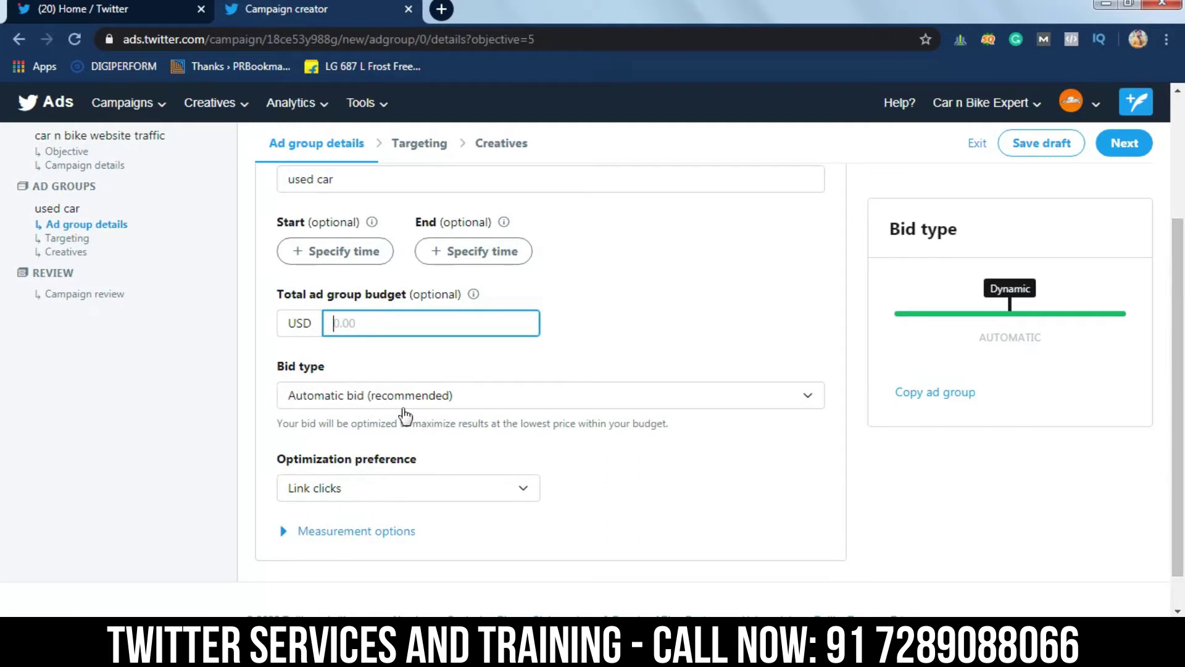
{"action": "left_click", "coordinate": [445, 404]}
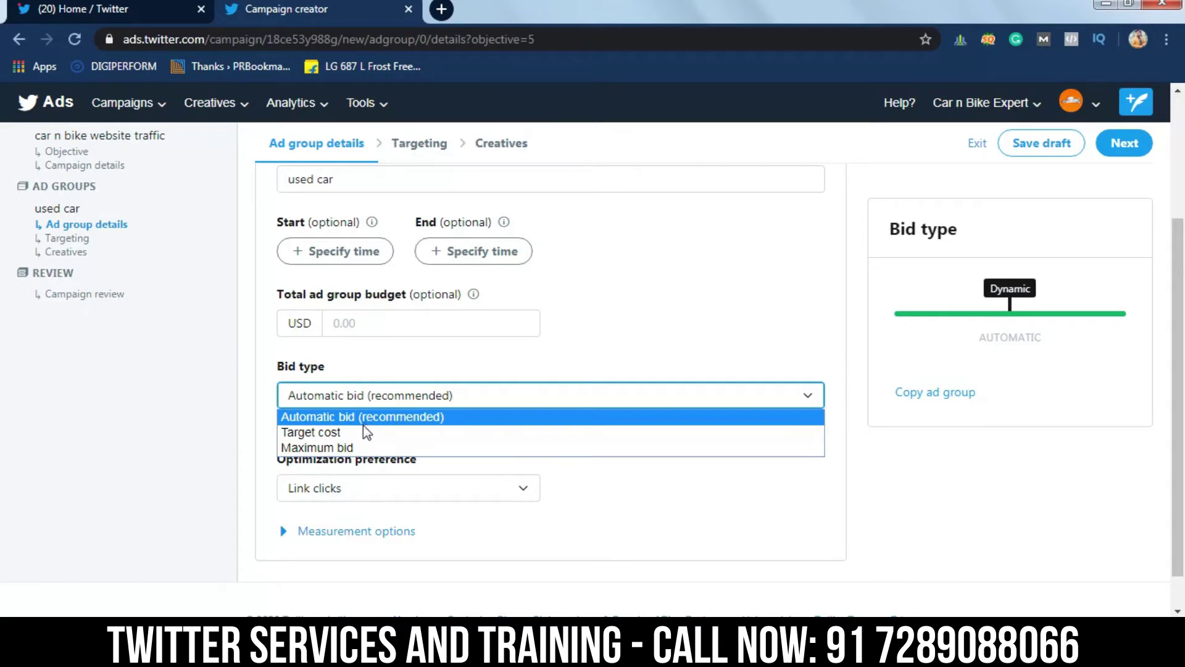
{"action": "left_click", "coordinate": [364, 433]}
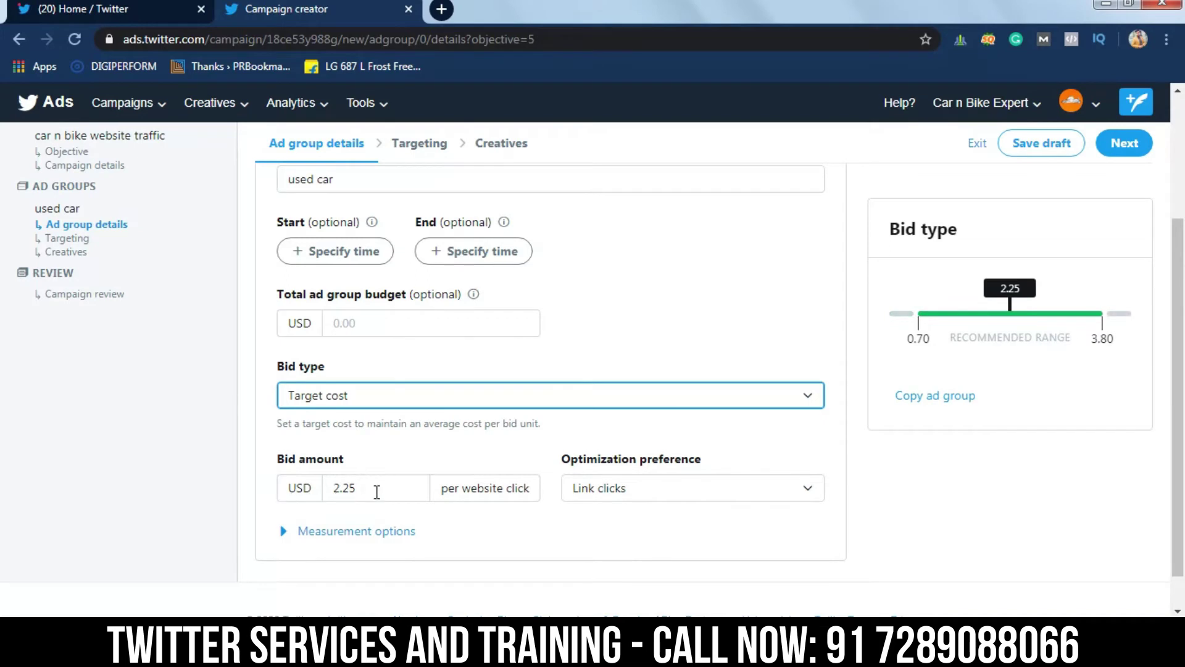
{"action": "left_click_drag", "start_coordinate": [376, 489], "coordinate": [315, 494]}
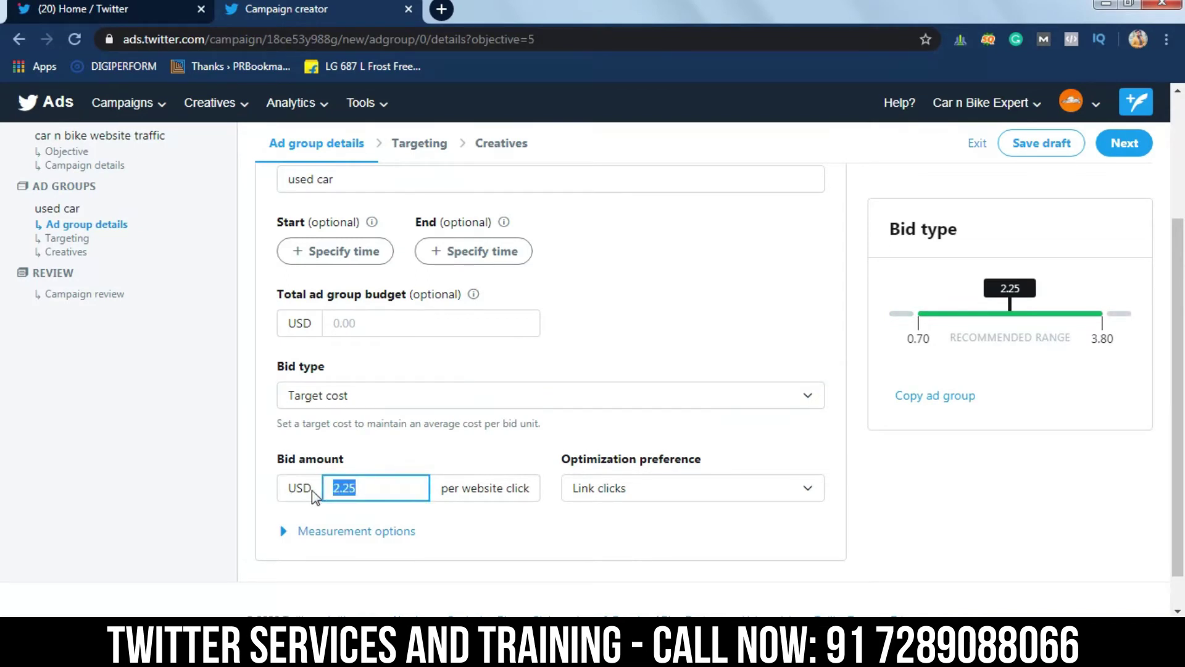
{"action": "type", "text": ".10"}
{"action": "left_click", "coordinate": [264, 492]}
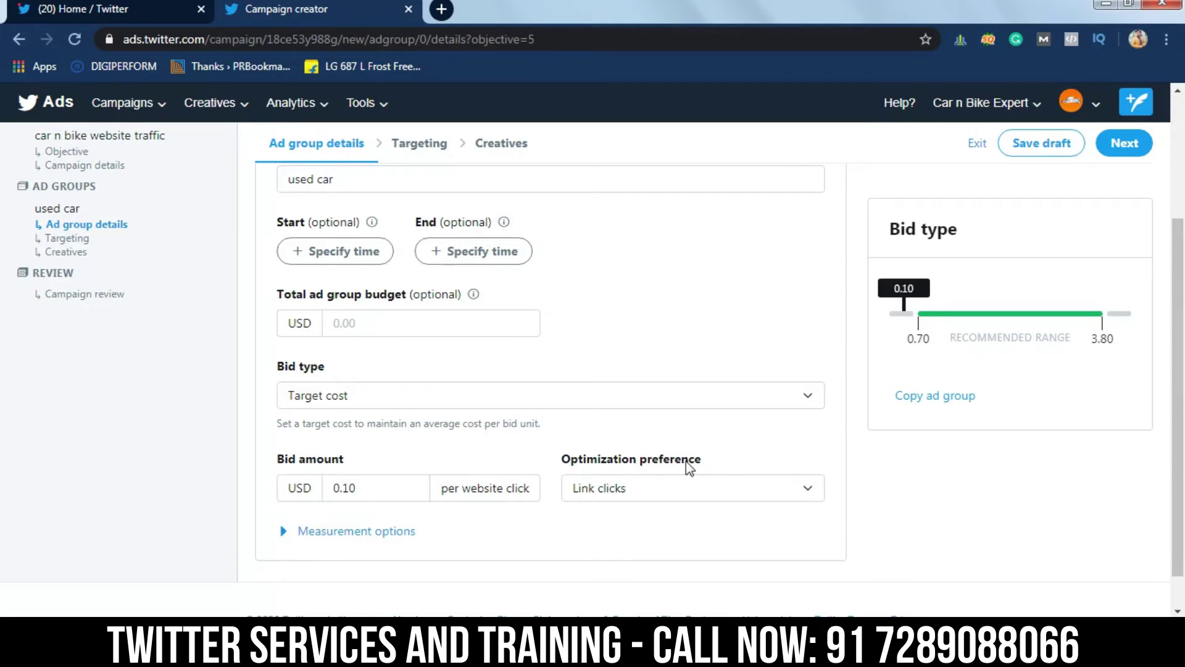
{"action": "left_click", "coordinate": [783, 497]}
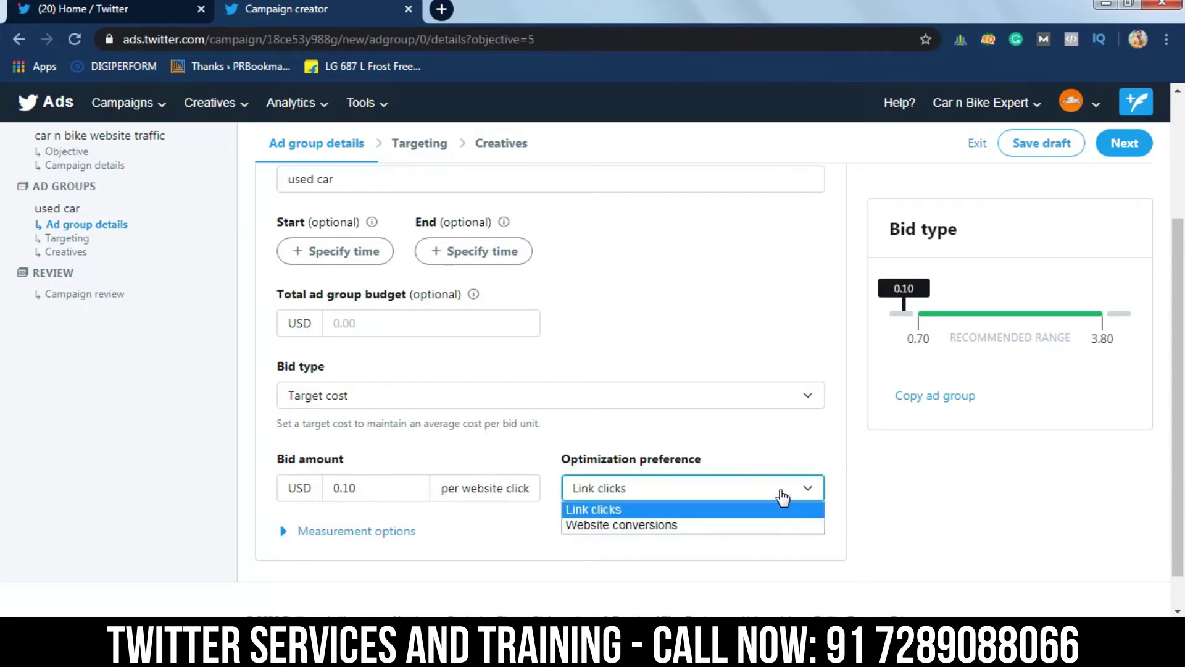
{"action": "left_click", "coordinate": [727, 515]}
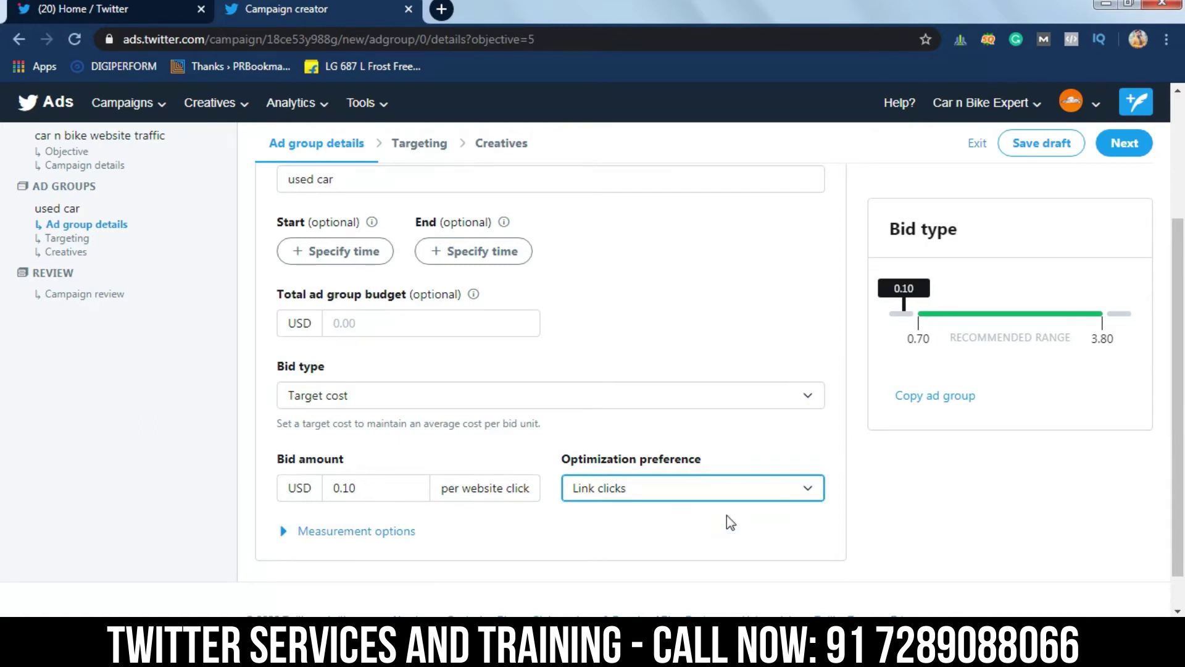
Try the Maximum bid type with a bid amount of 0.70 USD per website click.
{"action": "left_click", "coordinate": [690, 393]}
{"action": "left_click", "coordinate": [396, 448]}
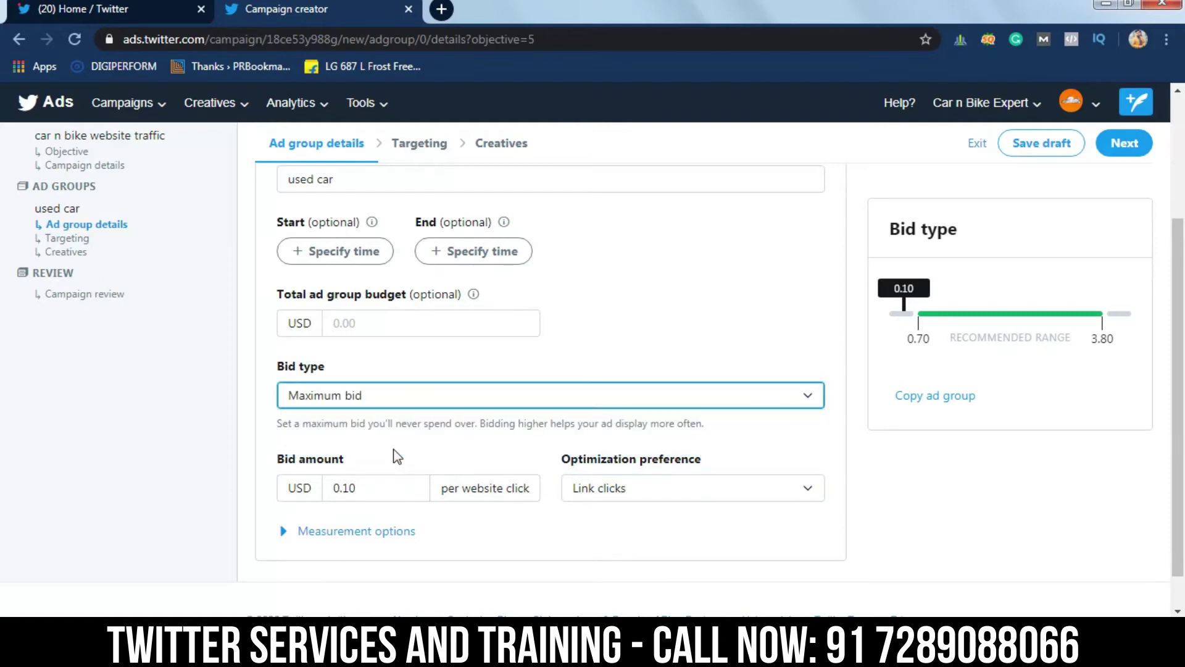
{"action": "left_click", "coordinate": [387, 487]}
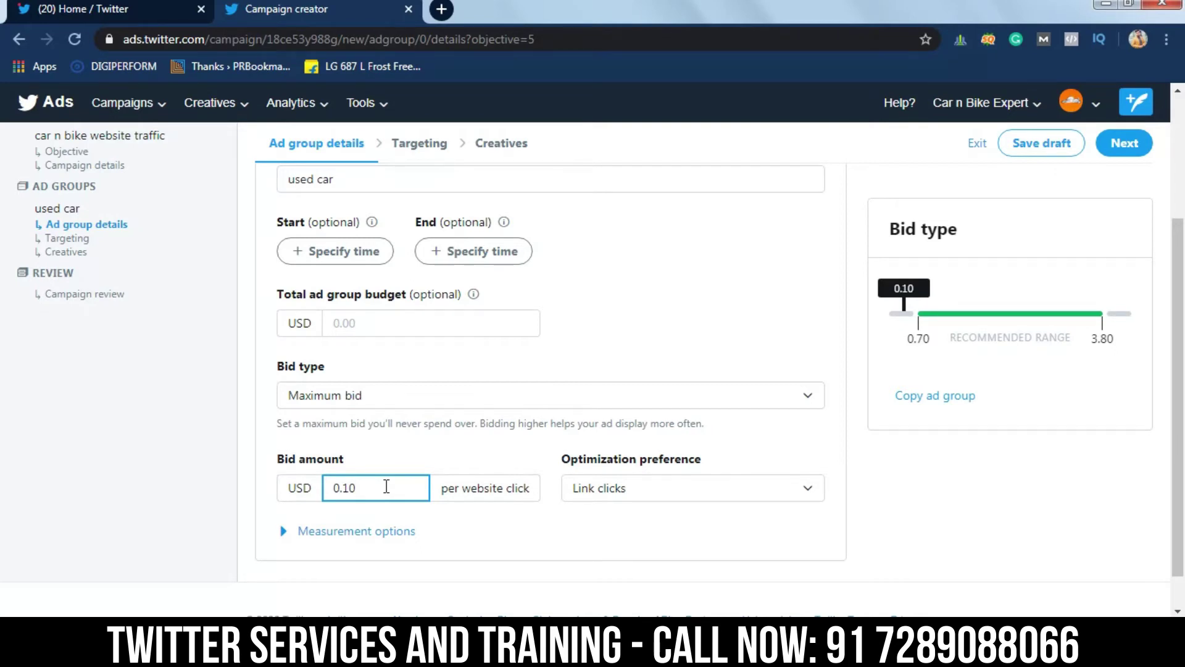
{"action": "left_click_drag", "start_coordinate": [368, 488], "coordinate": [296, 490]}
{"action": "key", "text": "BackSpace"}
{"action": "type", "text": ".70"}
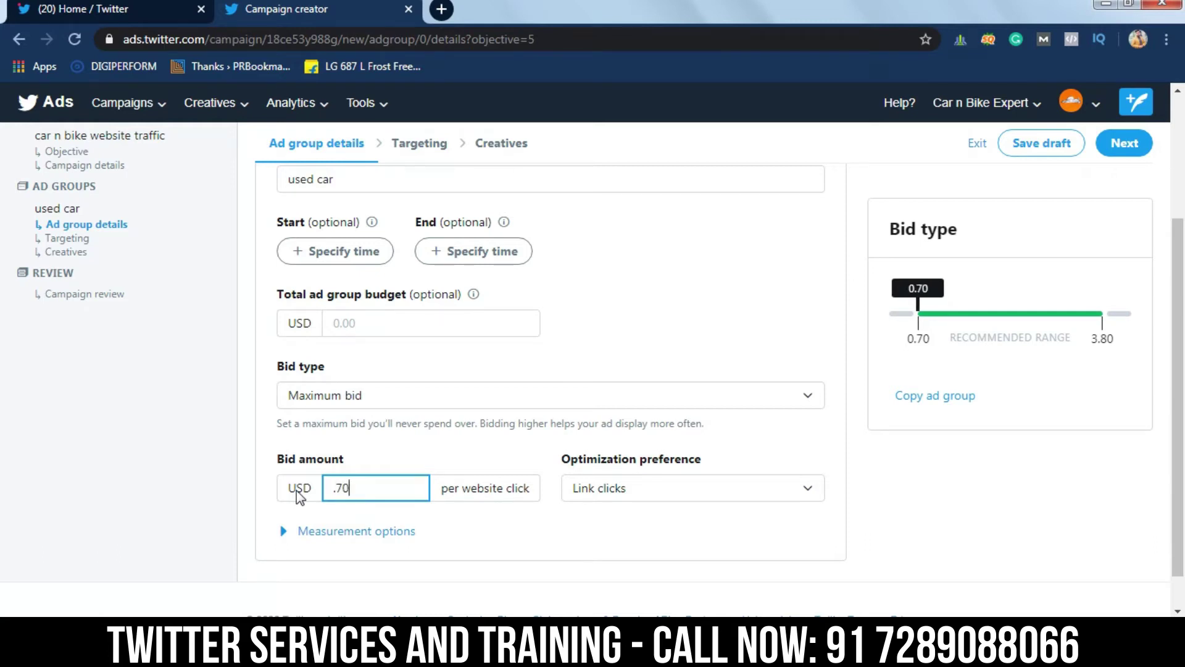
{"action": "left_click", "coordinate": [271, 442]}
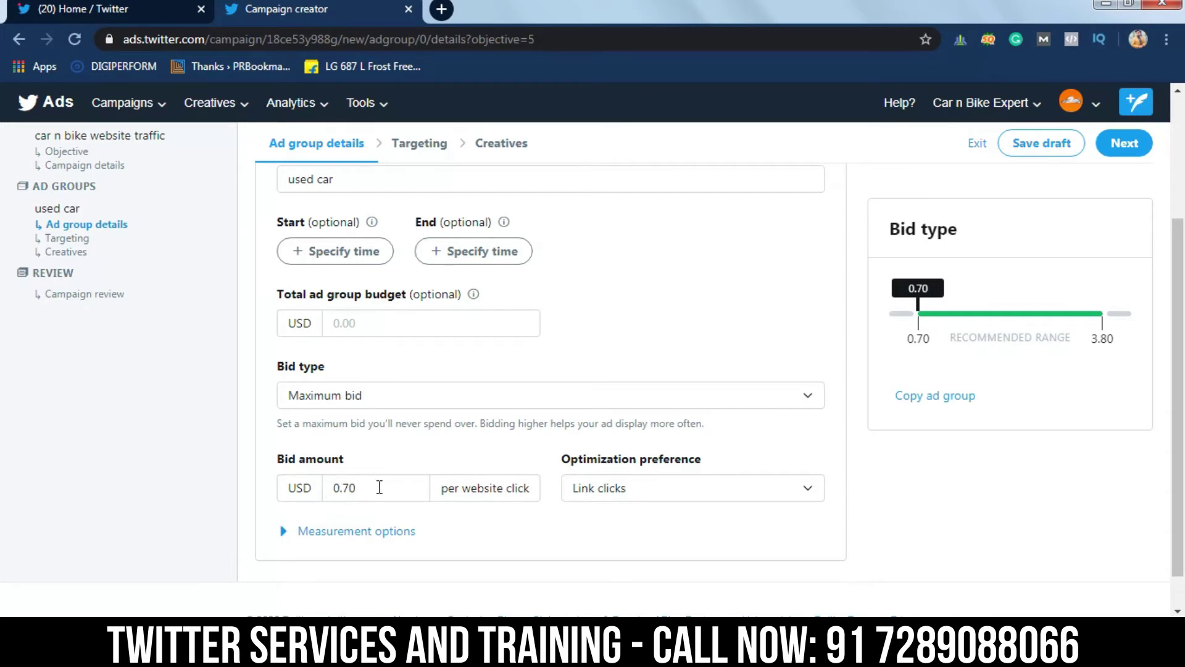
Switch the bid type back to Target cost and set the bid amount to 0.10 USD.
{"action": "left_click", "coordinate": [478, 403]}
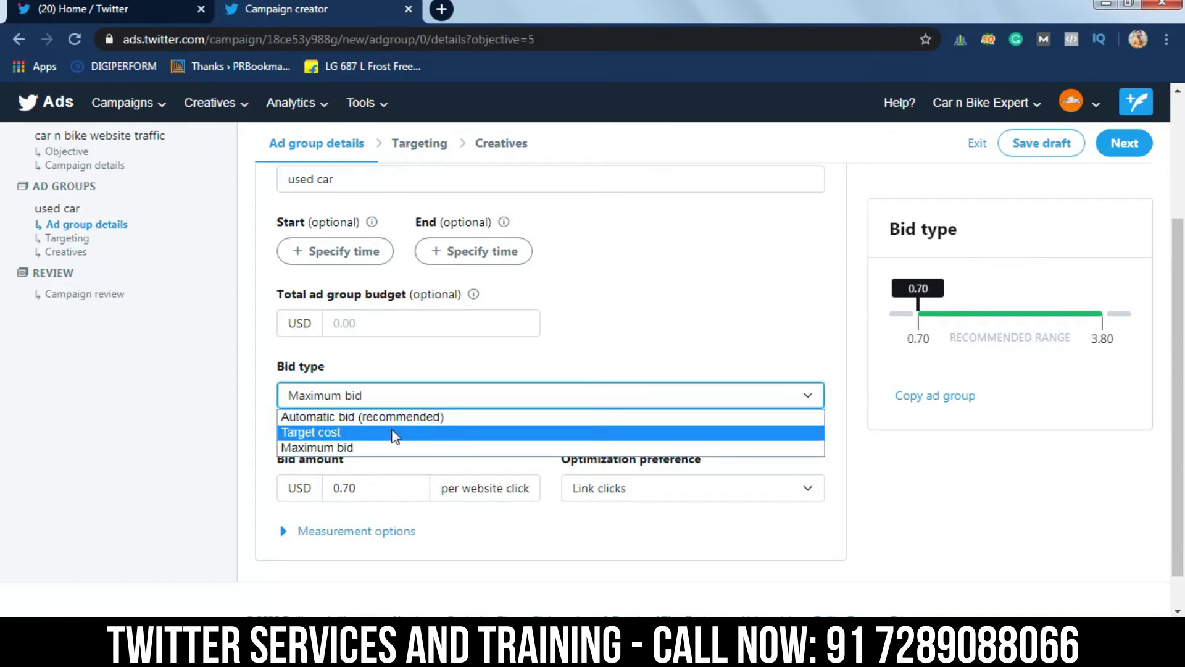
{"action": "left_click", "coordinate": [395, 434]}
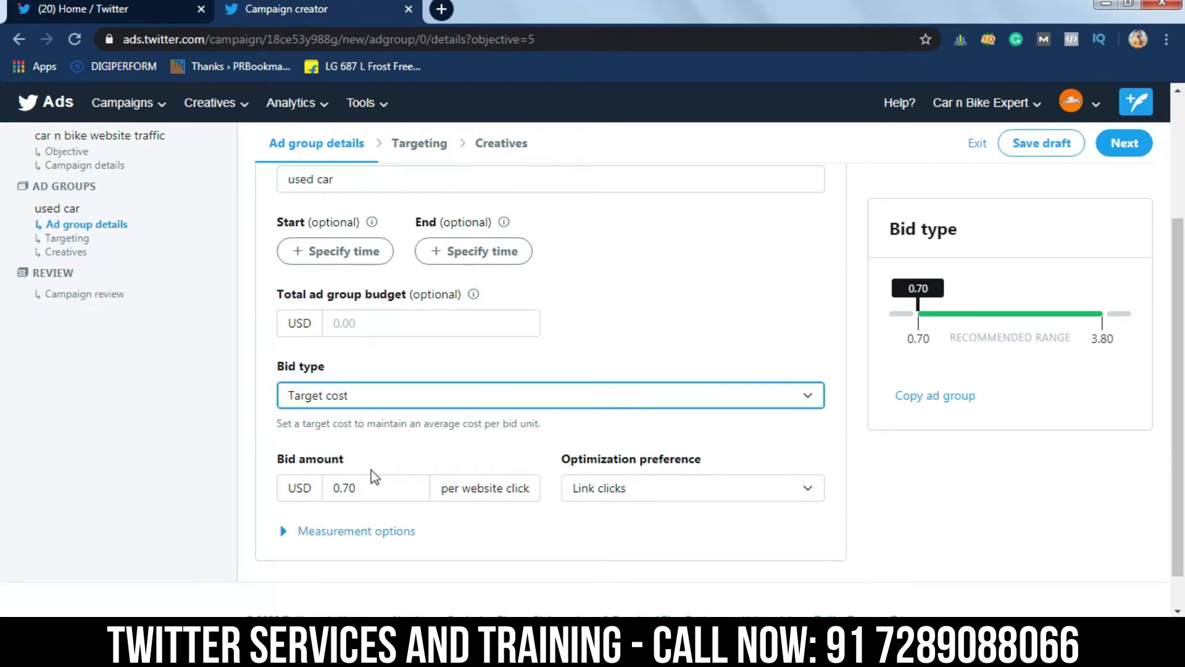
{"action": "left_click_drag", "start_coordinate": [343, 487], "coordinate": [384, 494]}
{"action": "type", "text": "10"}
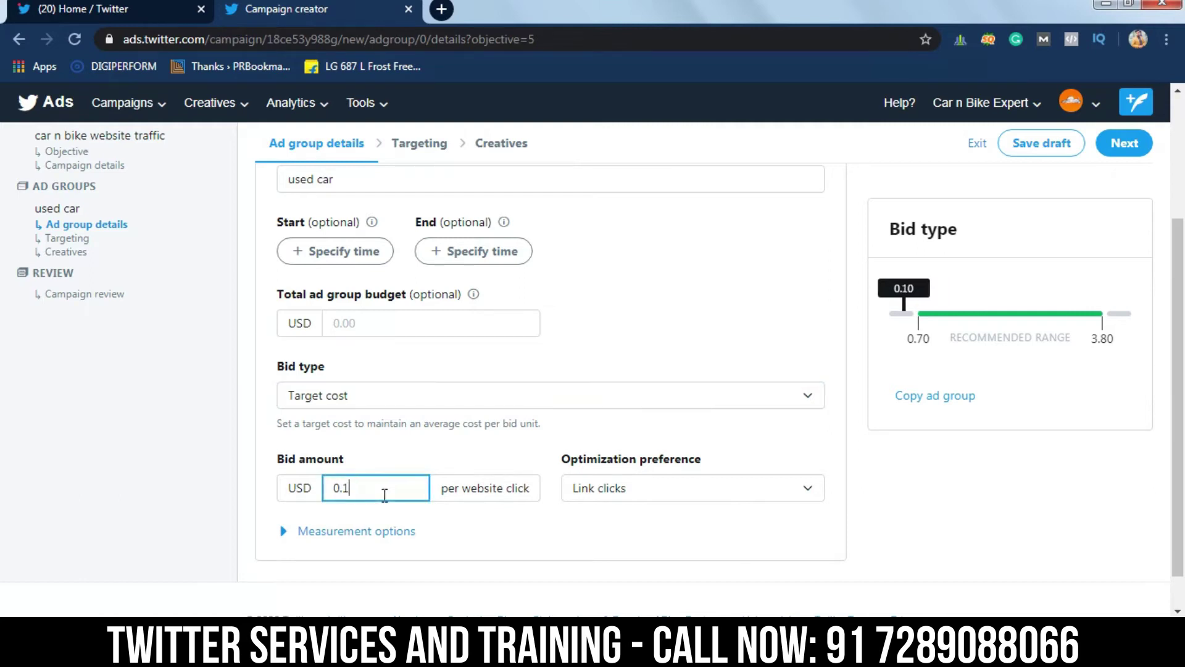
Look over the ad group's measurement options, leave them off, and continue to the targeting settings.
{"action": "left_click", "coordinate": [484, 526]}
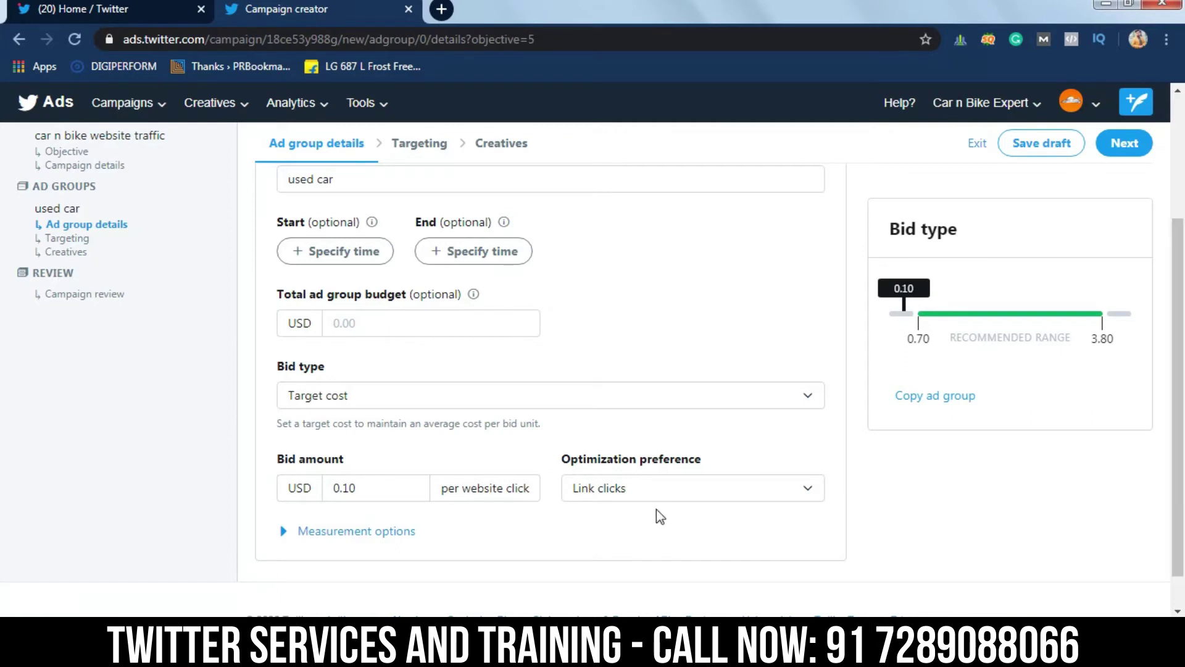
{"action": "left_click", "coordinate": [363, 532]}
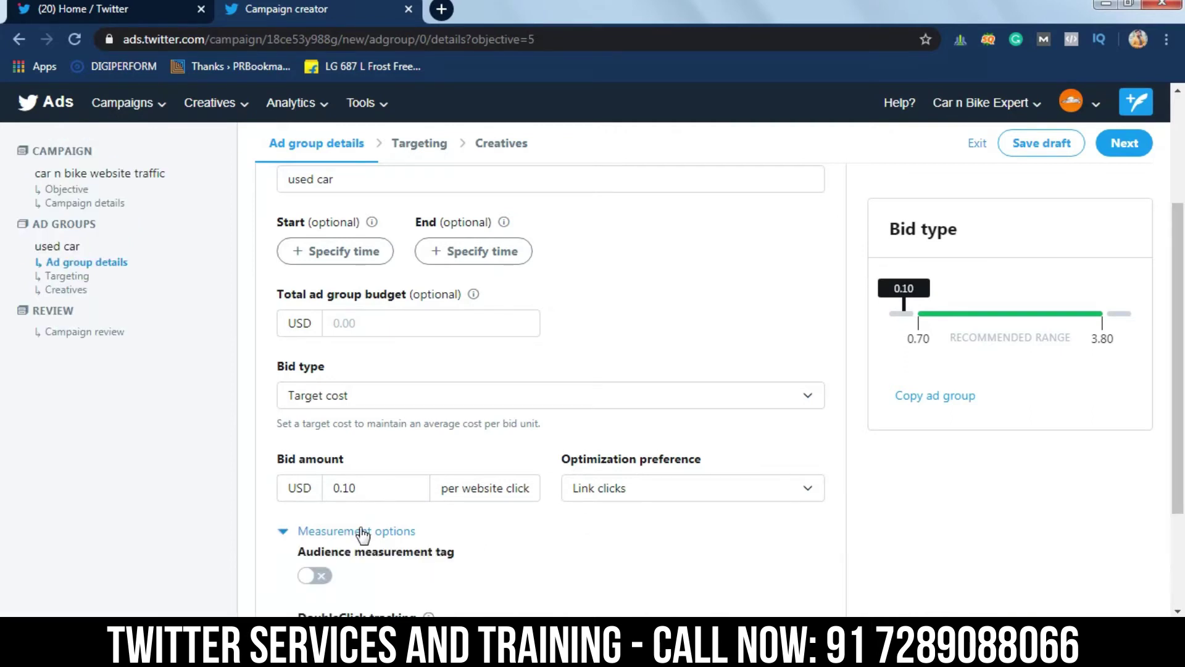
{"action": "scroll", "coordinate": [1183, 485], "scroll_direction": "down", "scroll_amount": 3}
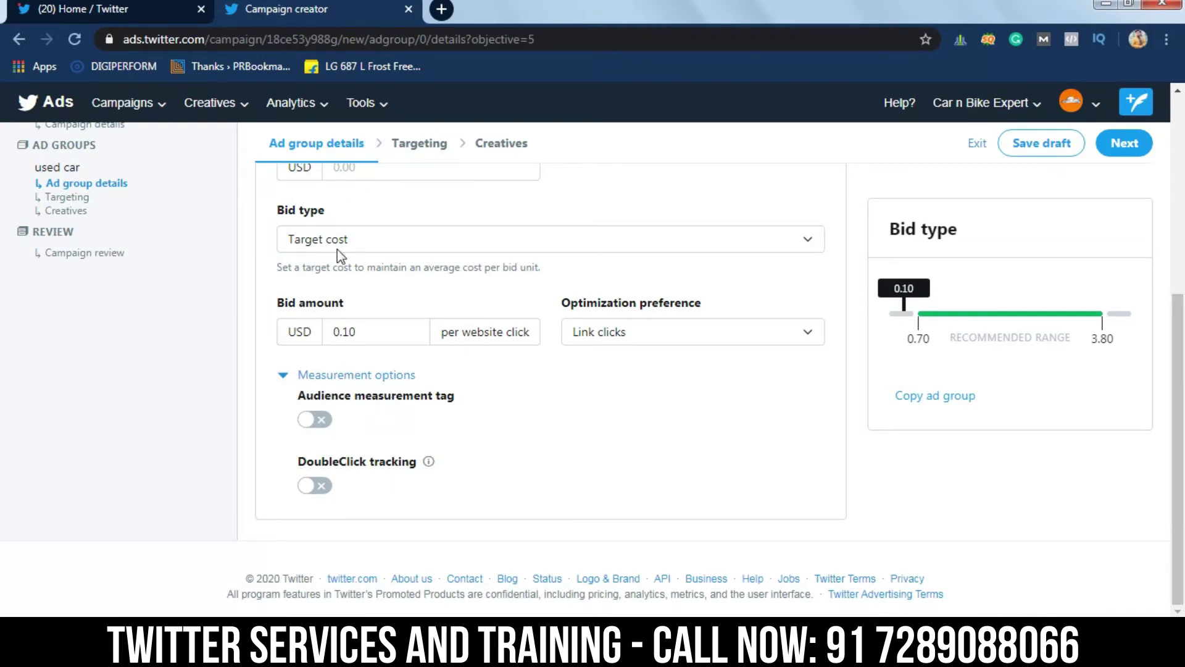
{"action": "left_click", "coordinate": [333, 372]}
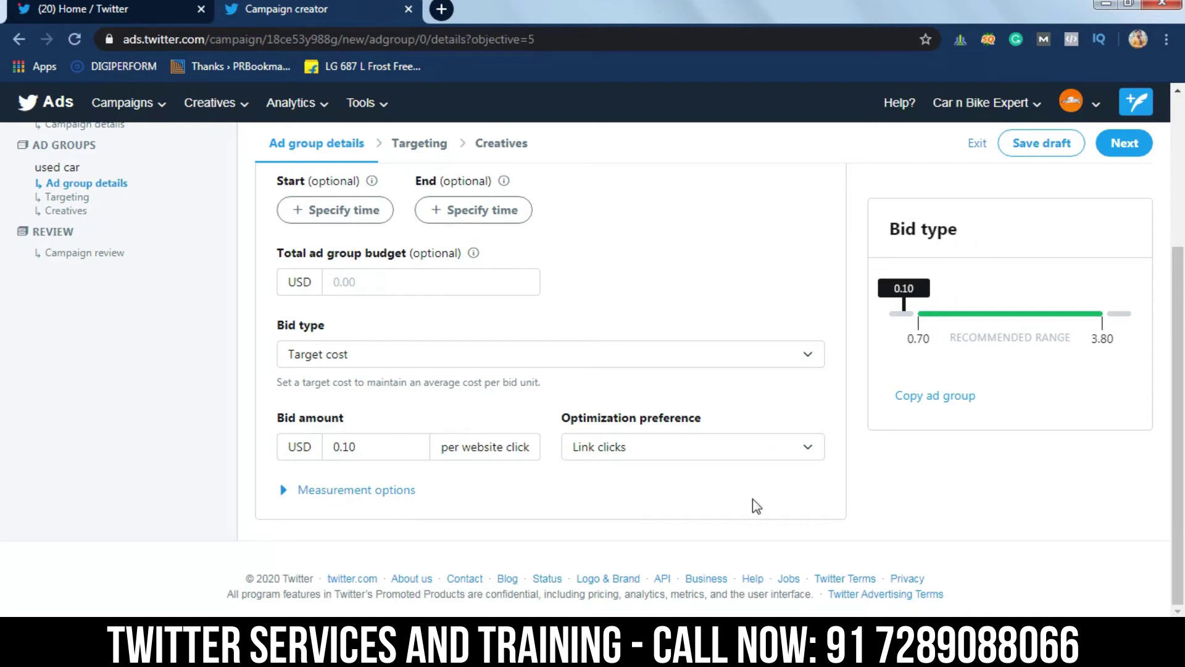
{"action": "scroll", "coordinate": [1180, 420], "scroll_direction": "up", "scroll_amount": 1}
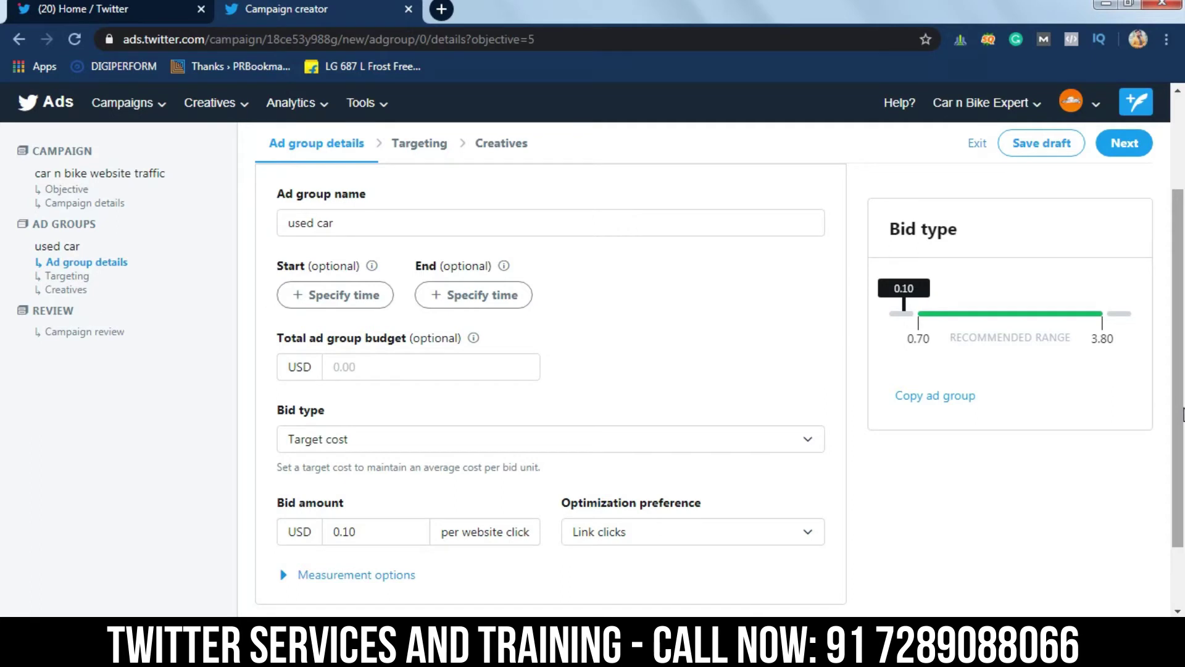
{"action": "left_click", "coordinate": [1127, 152]}
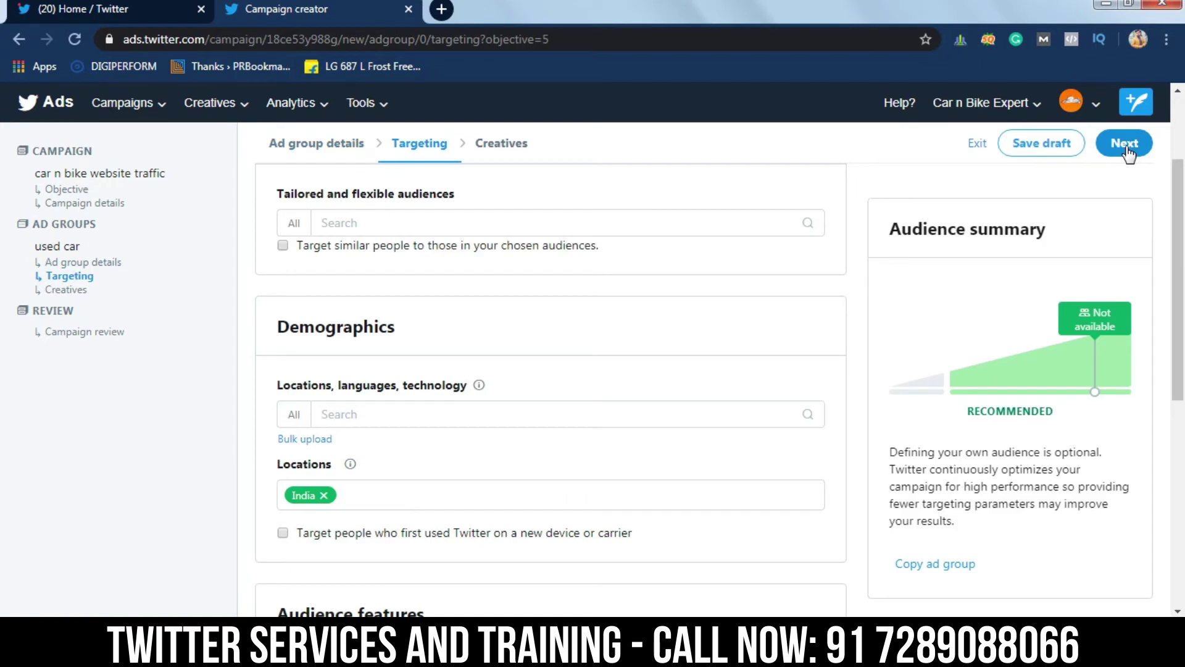
Look through the audience types offered for tailored and flexible audience targeting.
{"action": "left_click", "coordinate": [711, 227]}
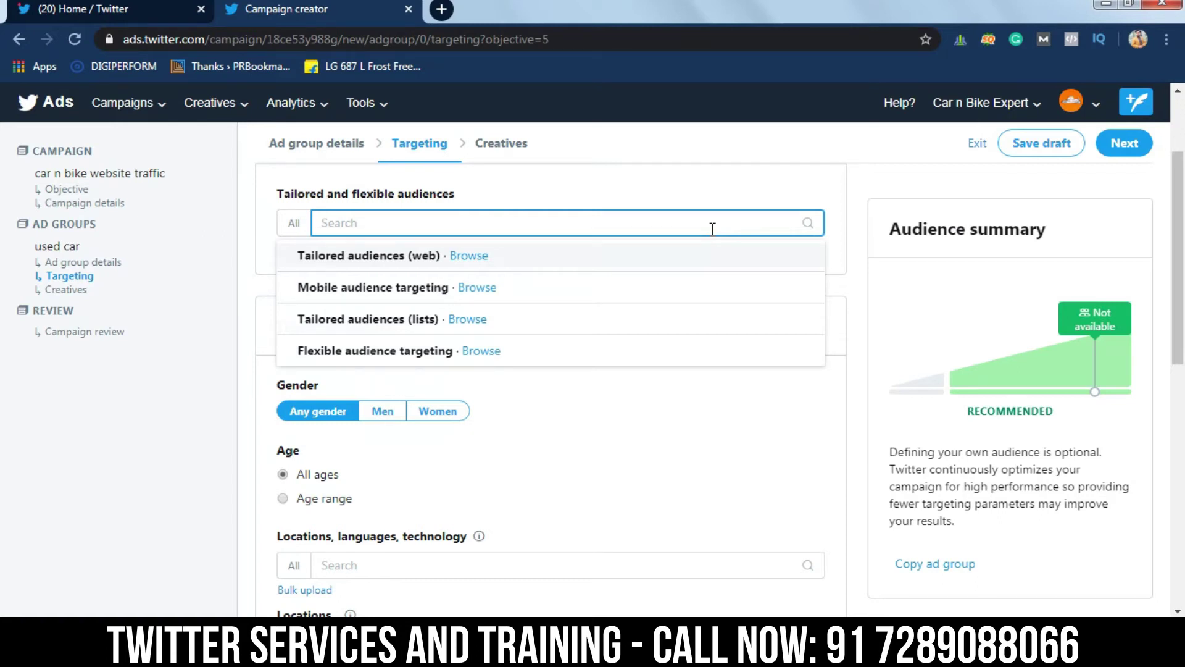
{"action": "left_click", "coordinate": [379, 105]}
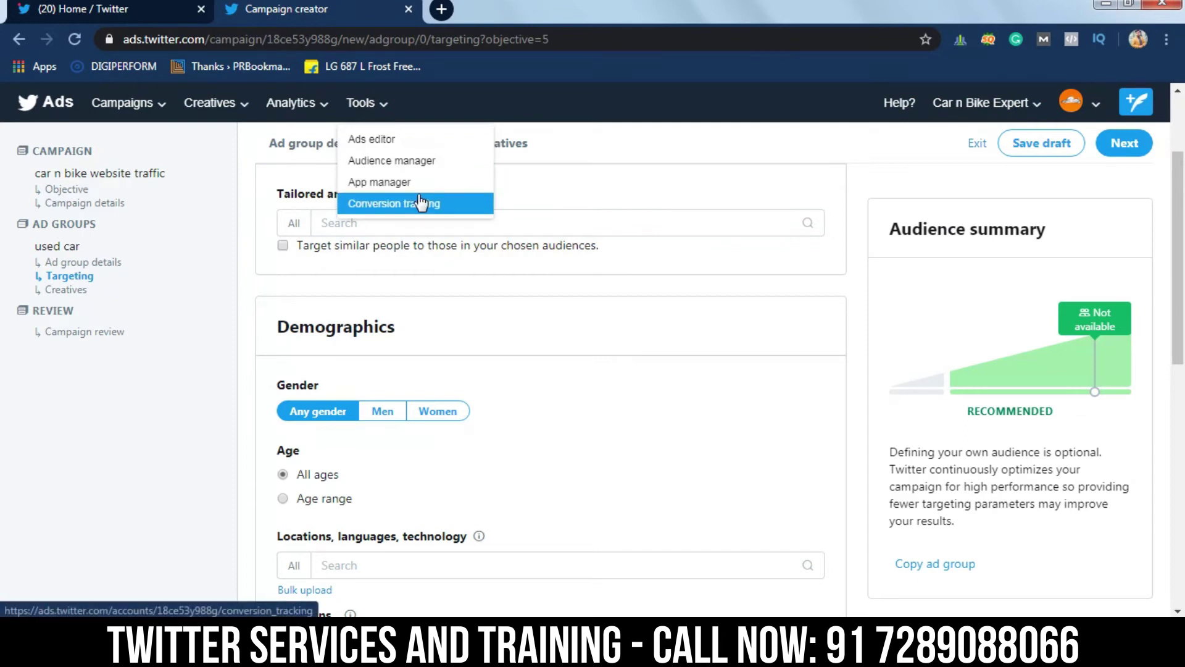
{"action": "left_click", "coordinate": [402, 225]}
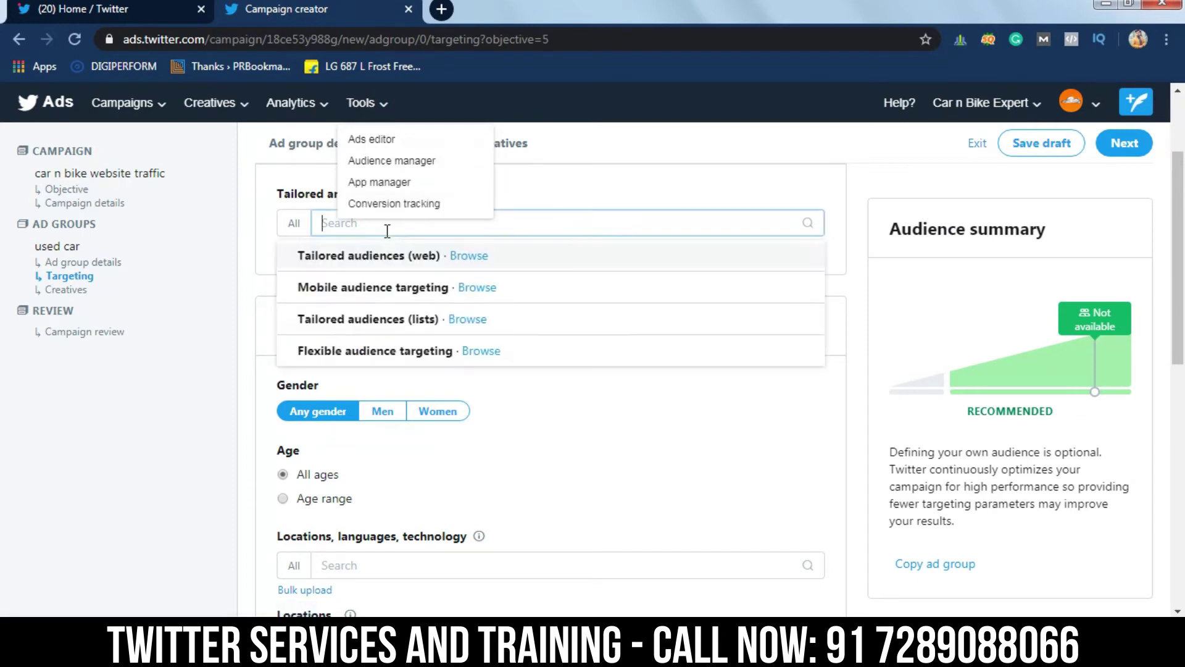
{"action": "left_click", "coordinate": [542, 271]}
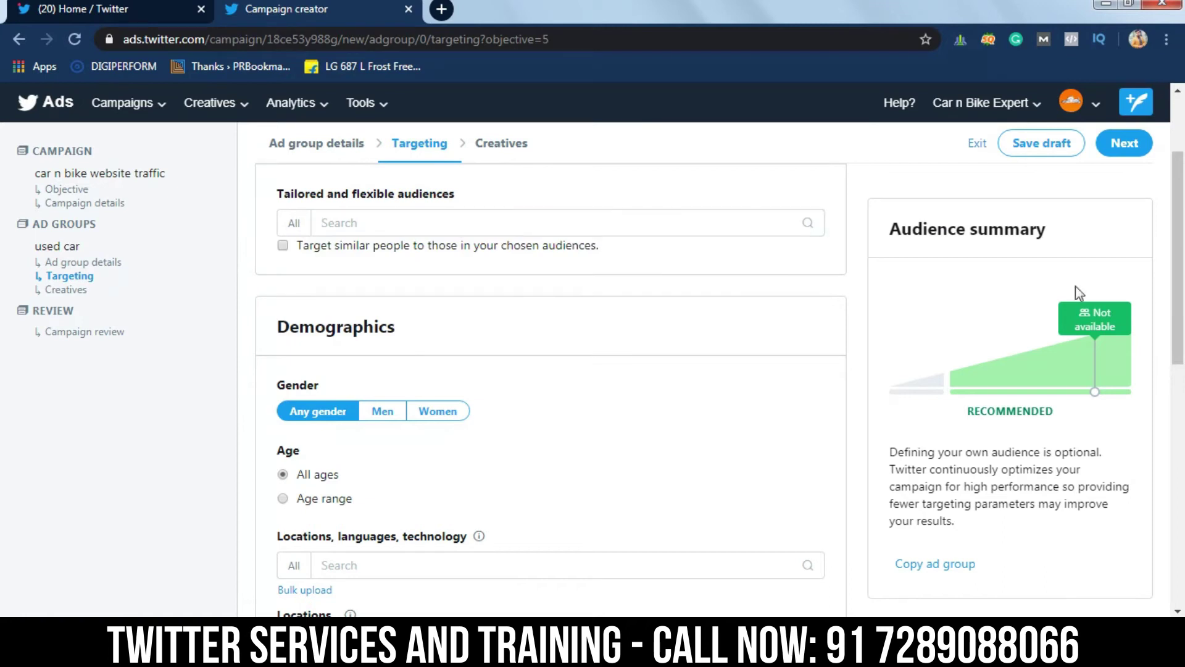
Try the age range option in the demographics and set the age targeting back to All ages.
{"action": "scroll", "coordinate": [587, 373], "scroll_direction": "down", "scroll_amount": 2}
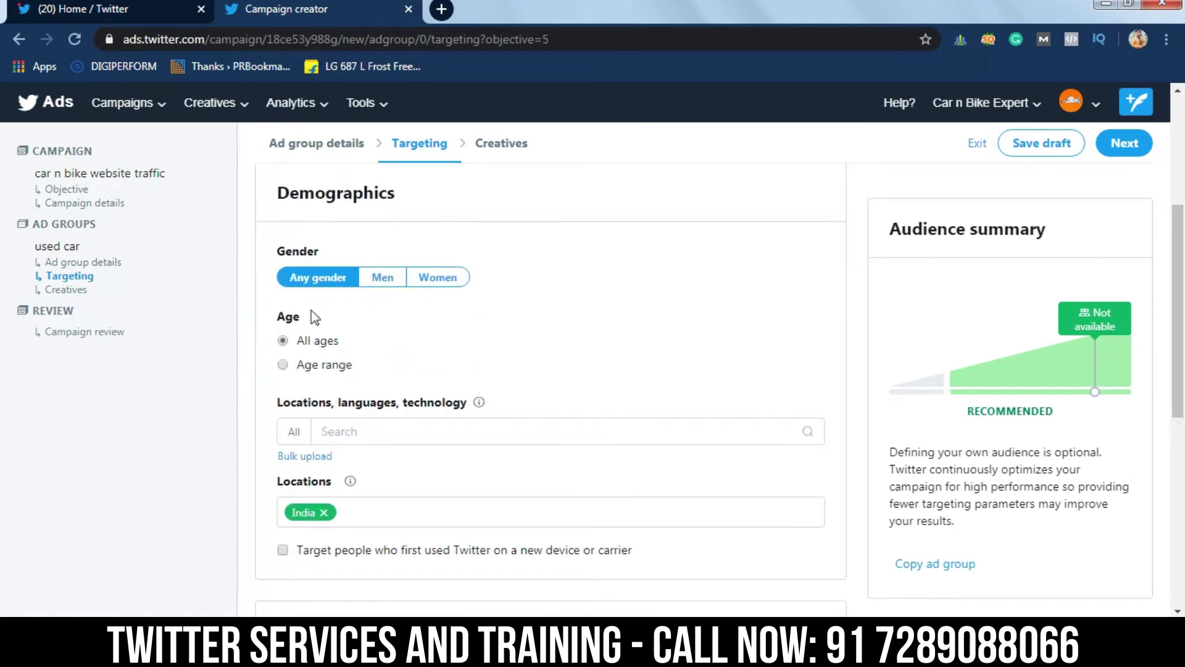
{"action": "left_click", "coordinate": [324, 365]}
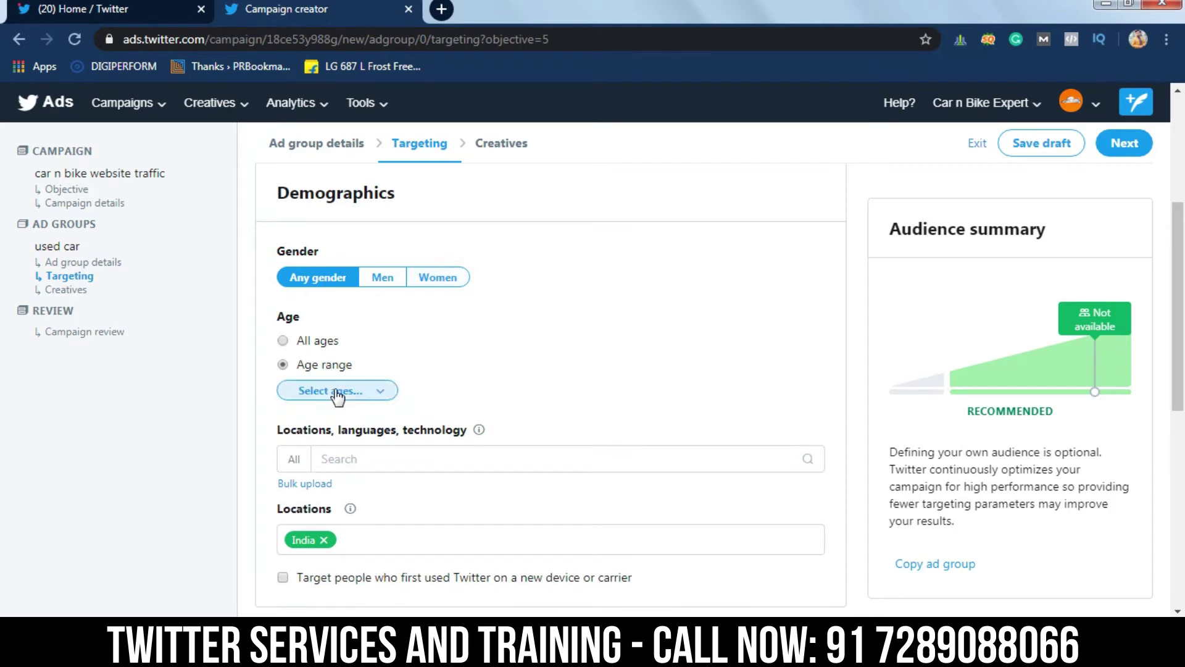
{"action": "left_click", "coordinate": [337, 391]}
{"action": "left_click", "coordinate": [561, 326]}
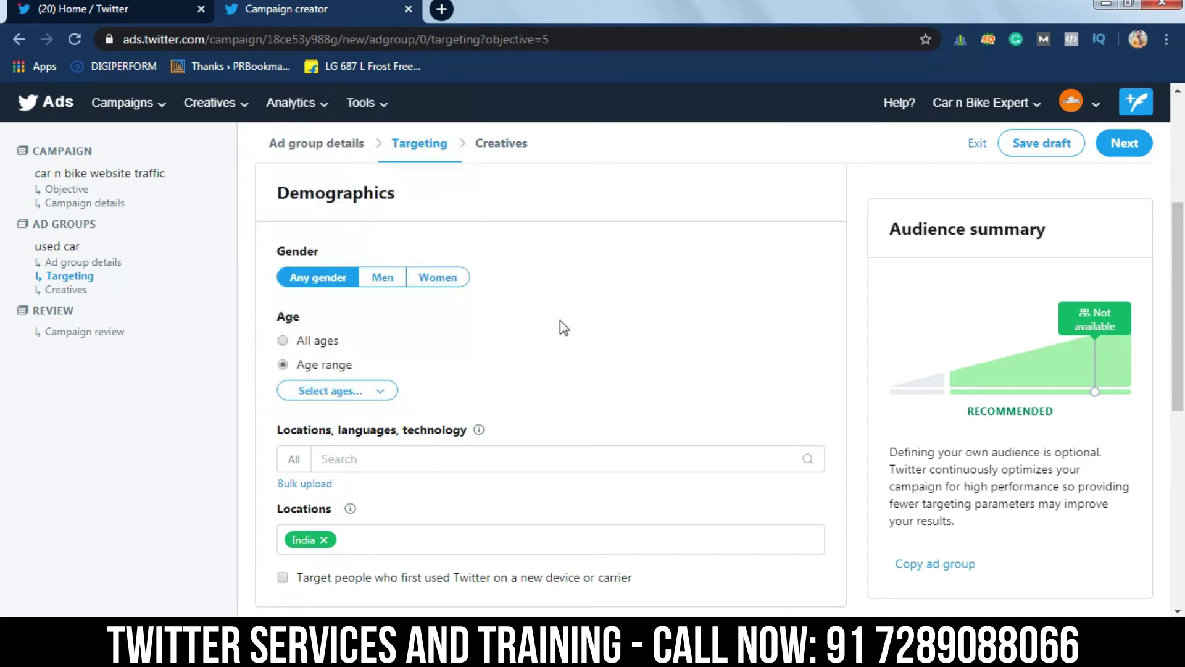
{"action": "left_click", "coordinate": [285, 341]}
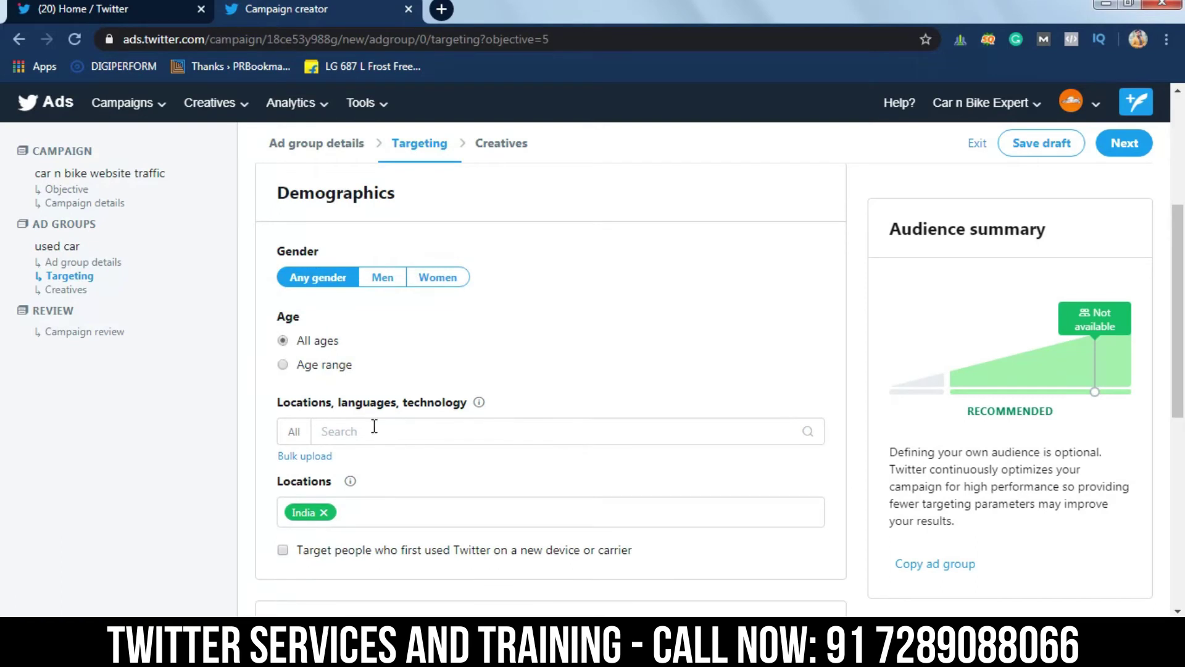
Add the Delhi, IN region to the targeted locations and target people who first used Twitter on a new device or carrier.
{"action": "left_click", "coordinate": [399, 432]}
{"action": "type", "text": "delgi"}
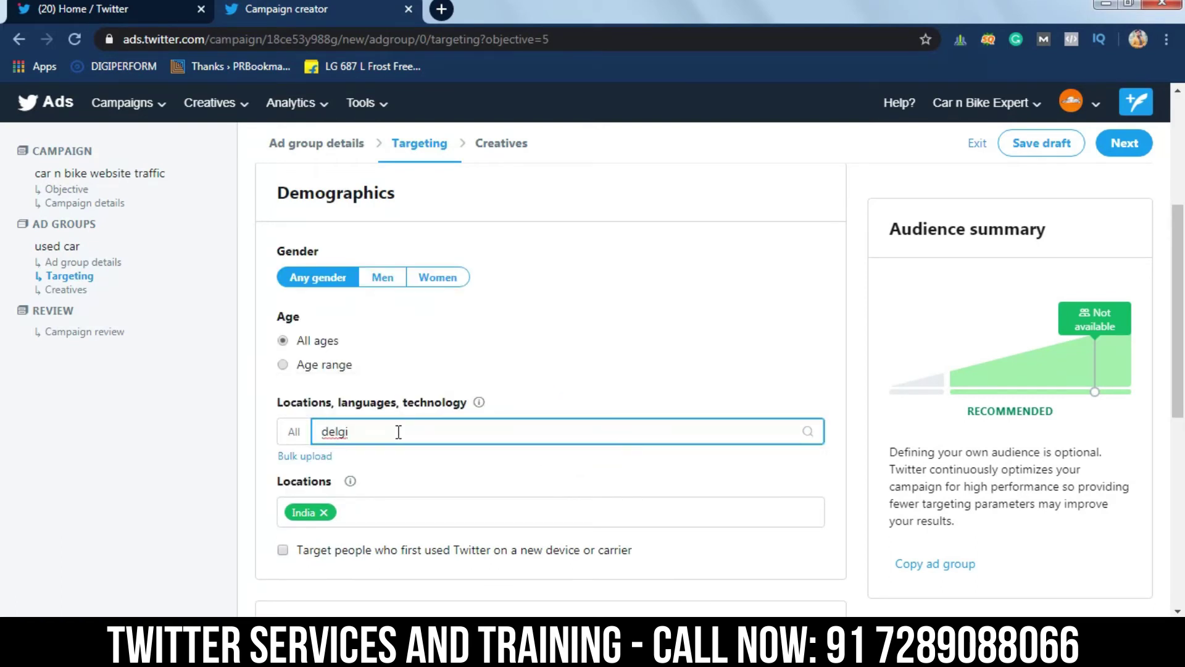
{"action": "key", "text": "BackSpace"}
{"action": "key", "text": "BackSpace"}
{"action": "key", "text": "BackSpace"}
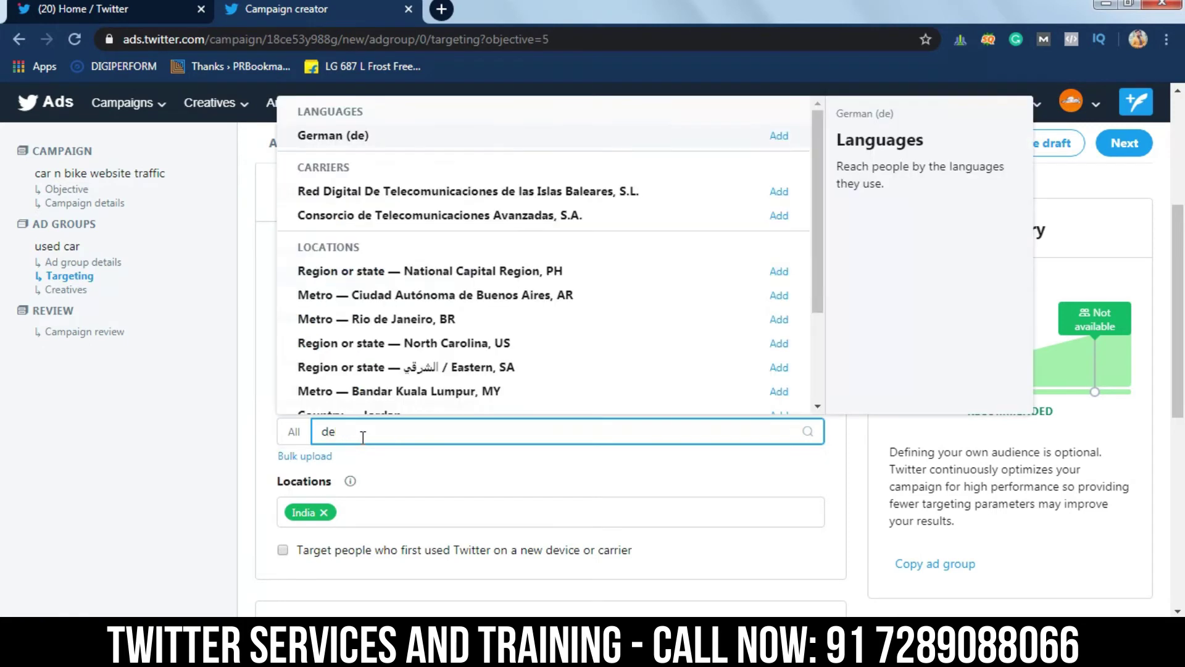
{"action": "type", "text": "lhi"}
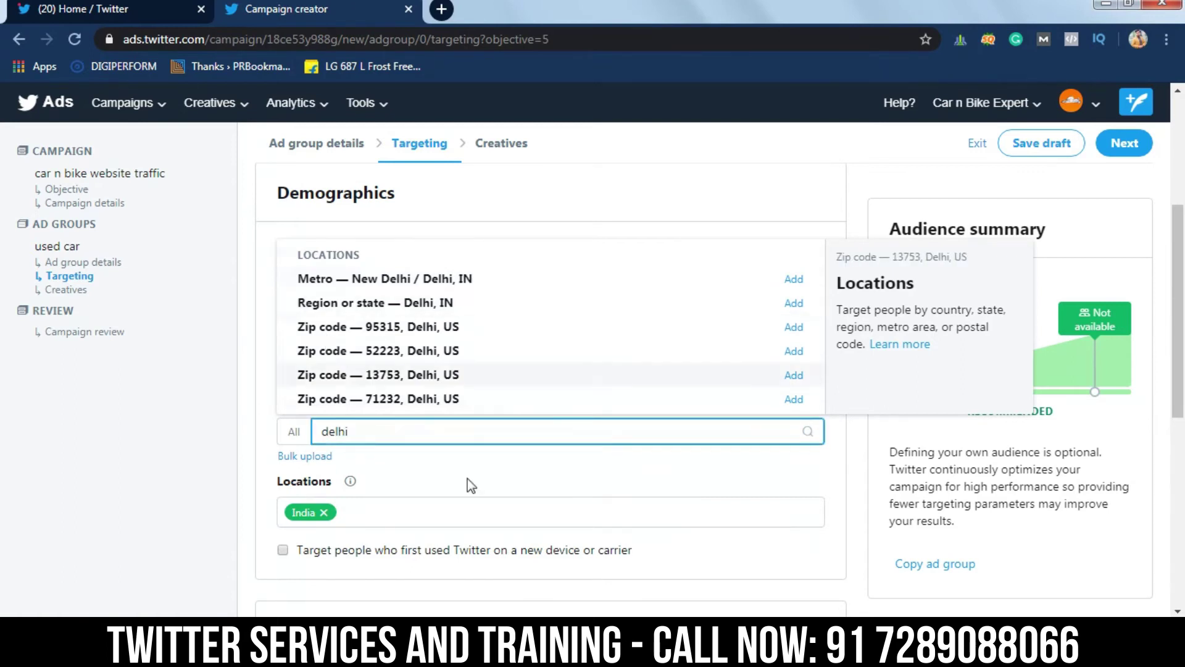
{"action": "left_click", "coordinate": [794, 304]}
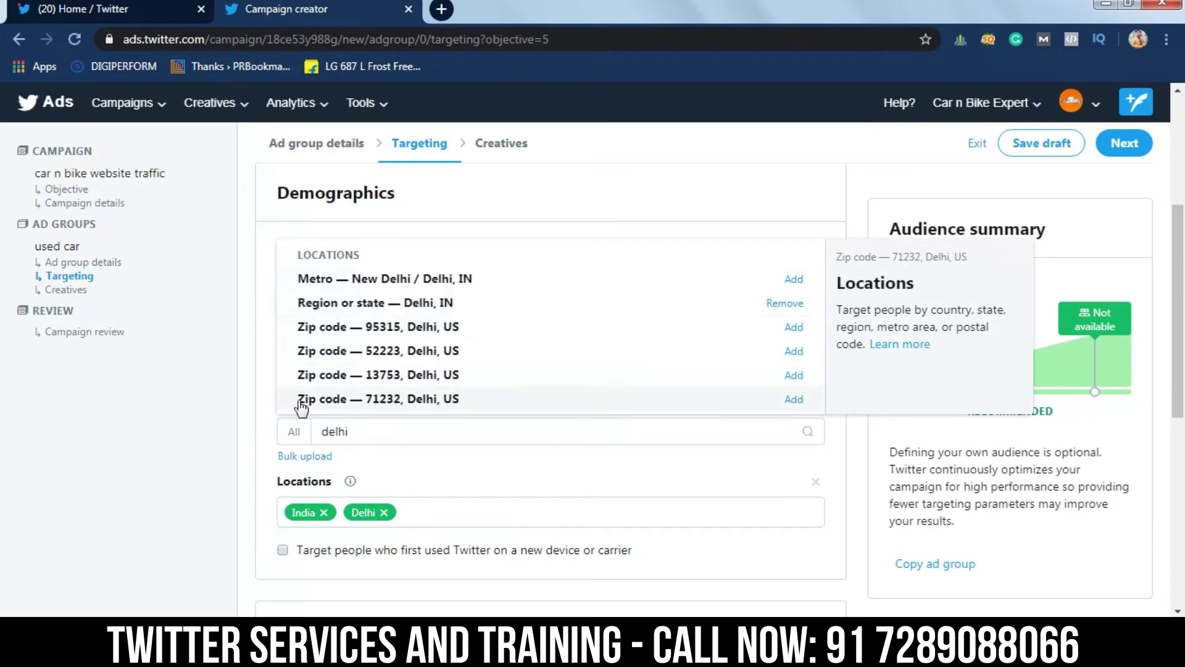
{"action": "left_click", "coordinate": [264, 440]}
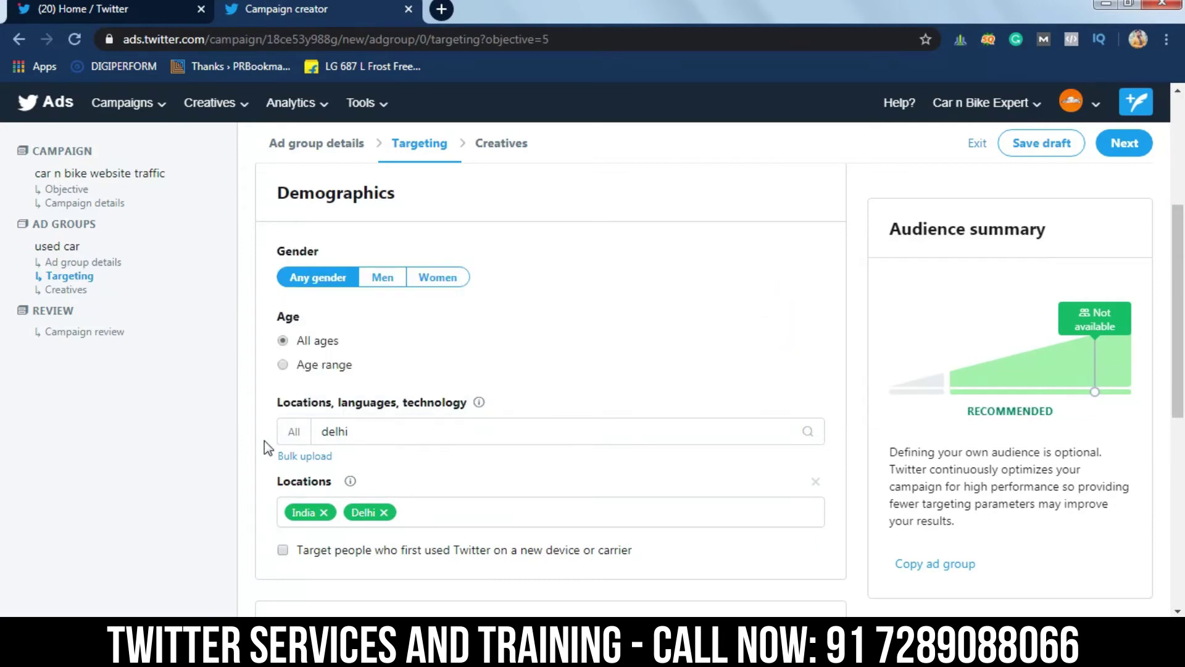
{"action": "scroll", "coordinate": [537, 533], "scroll_direction": "down", "scroll_amount": 2}
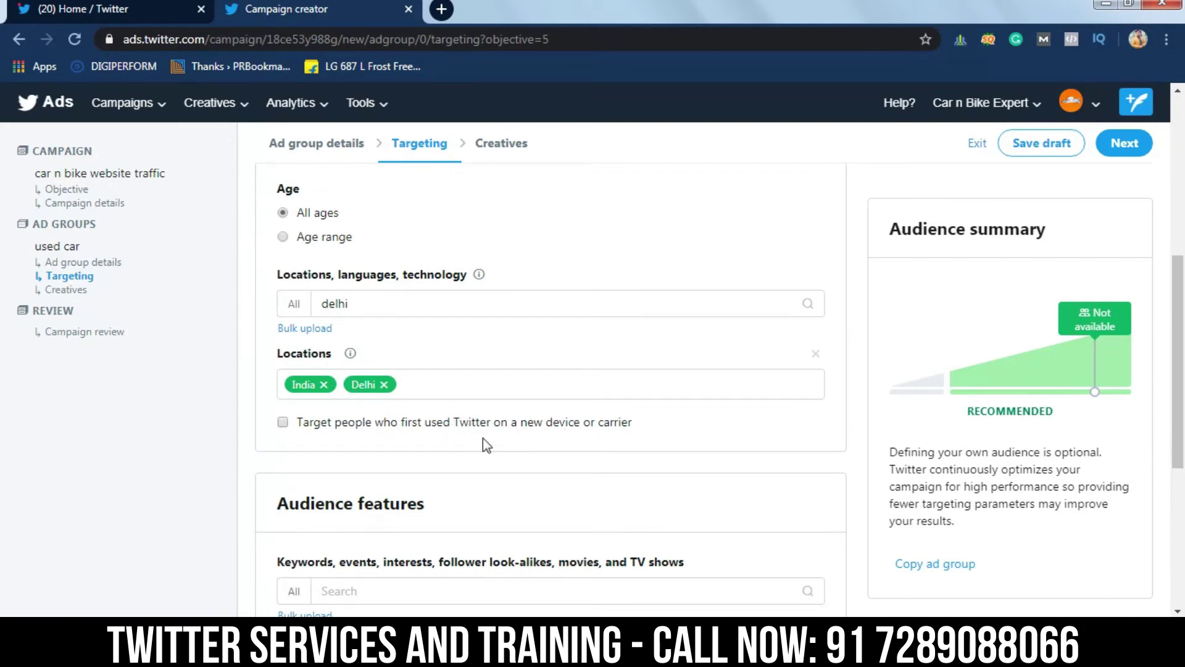
{"action": "left_click", "coordinate": [284, 422]}
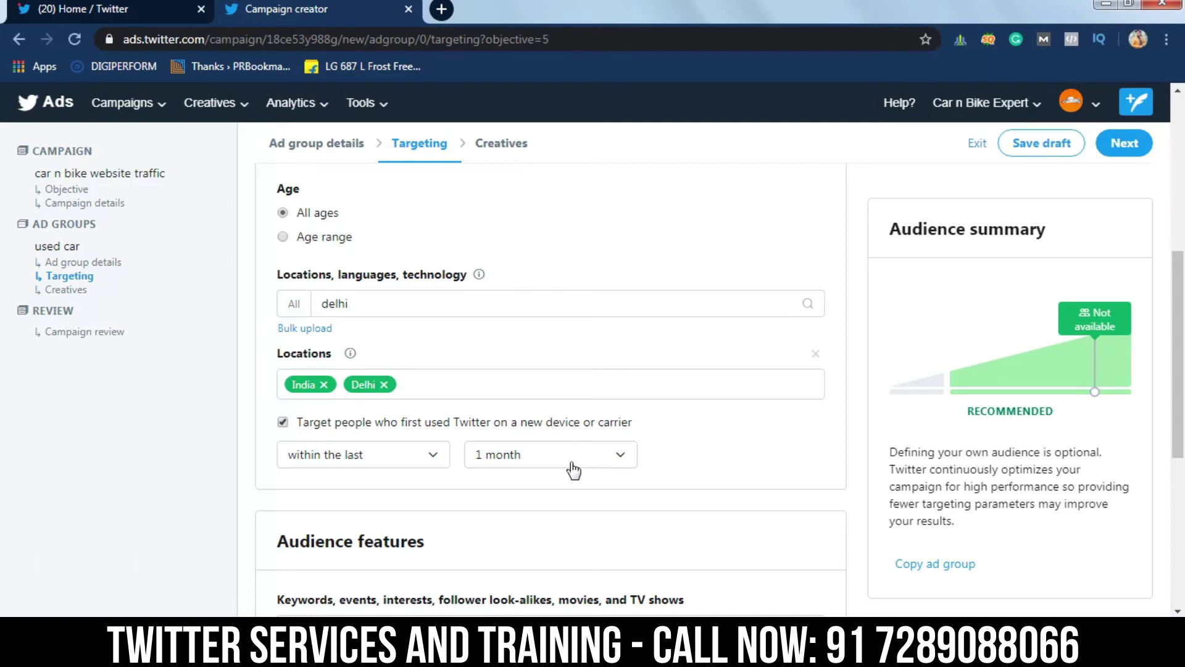
Add "used cars" as a targeted keyword in the audience features.
{"action": "left_click_drag", "start_coordinate": [1180, 388], "coordinate": [1181, 473]}
{"action": "left_click", "coordinate": [666, 417]}
{"action": "type", "text": "used cars"}
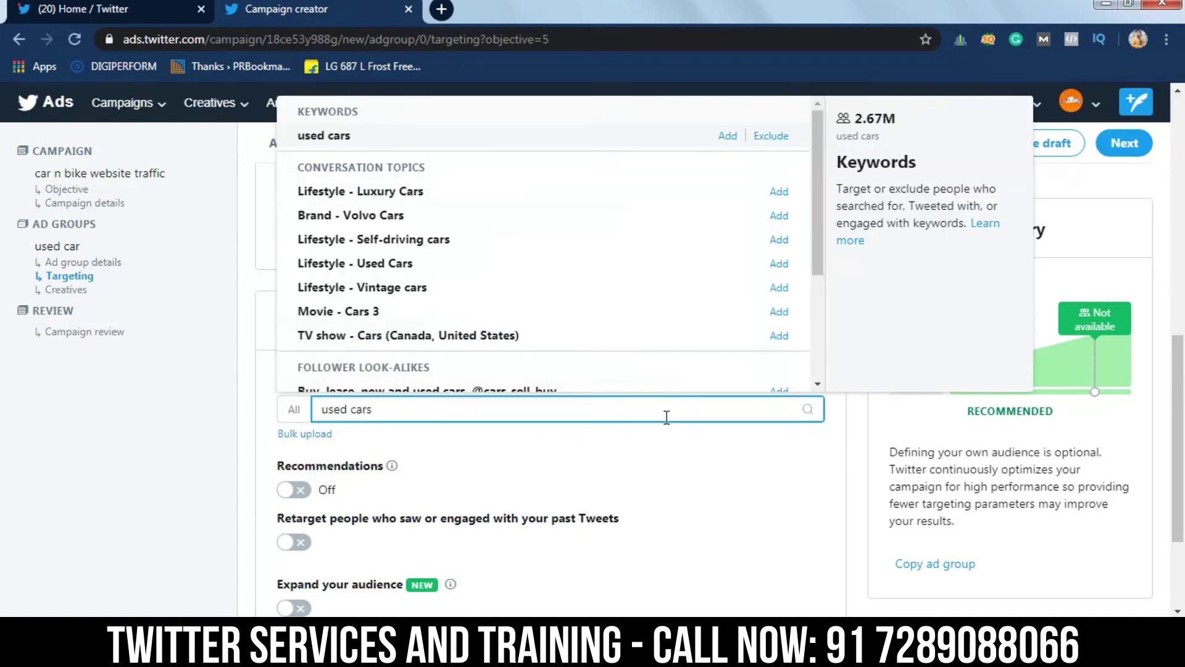
{"action": "left_click", "coordinate": [726, 137]}
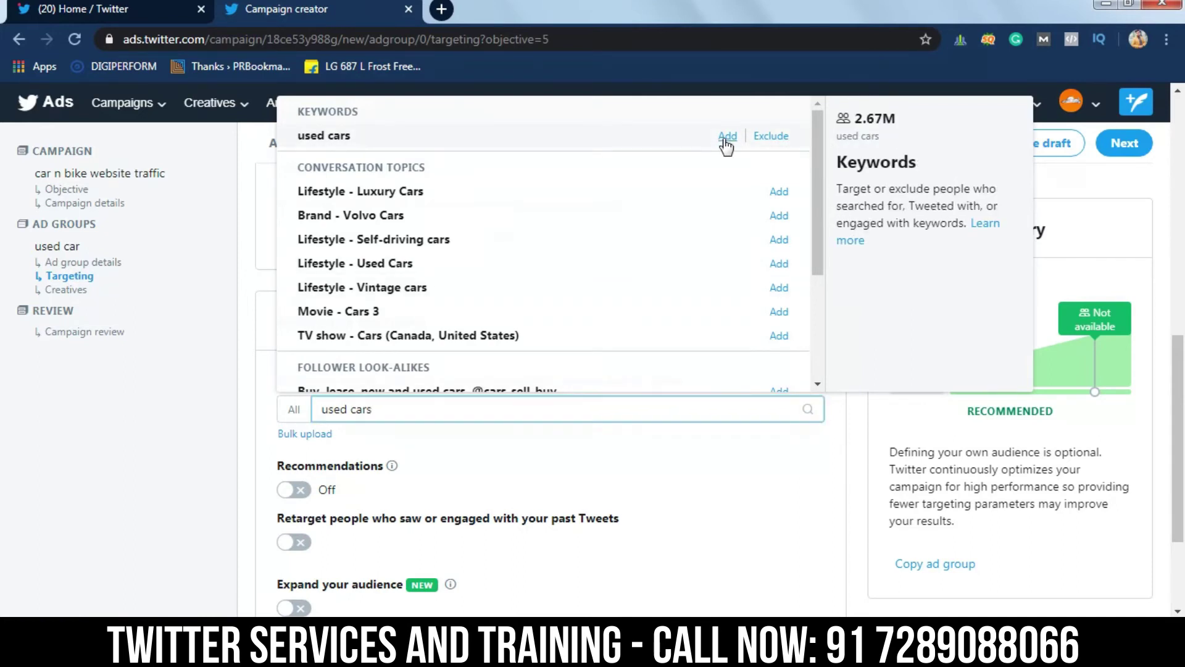
{"action": "left_click", "coordinate": [864, 478]}
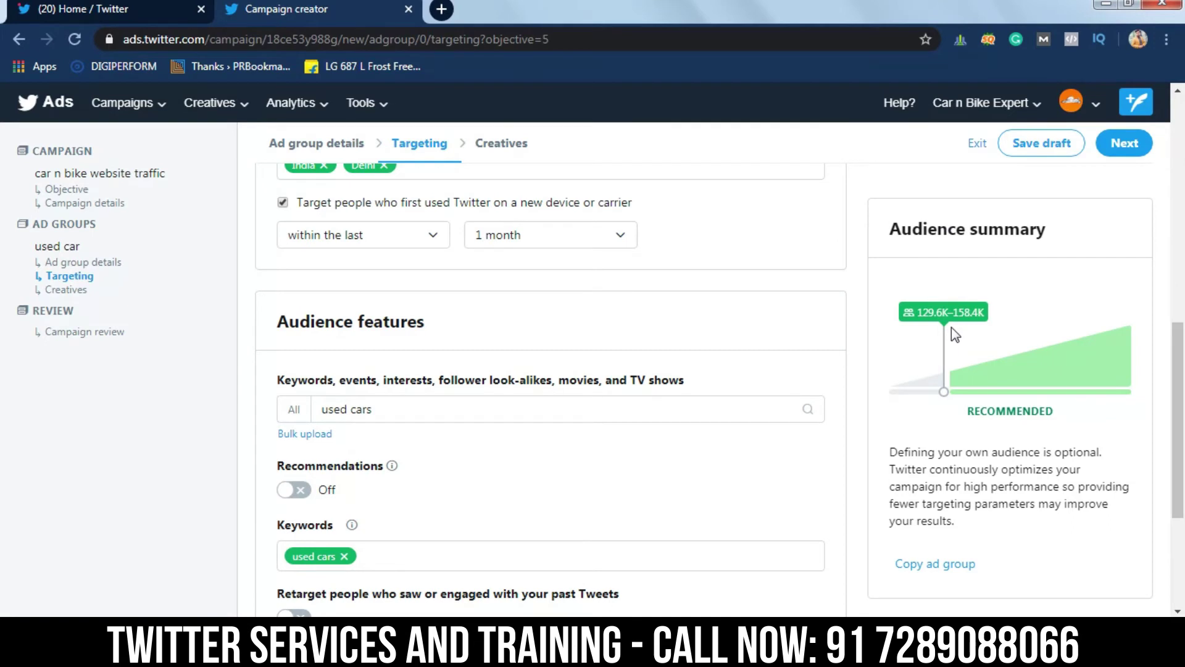
Turn the audience feature recommendations on to view the suggested keywords and switch them off again.
{"action": "left_click_drag", "start_coordinate": [1178, 371], "coordinate": [1178, 437]}
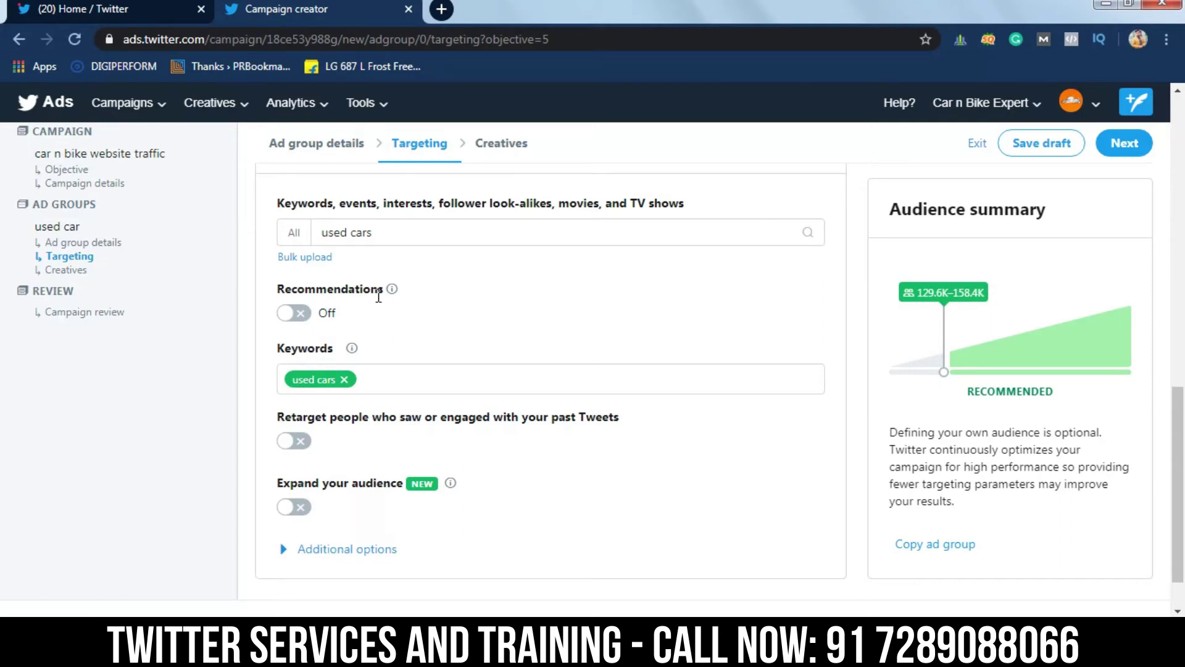
{"action": "left_click", "coordinate": [297, 314]}
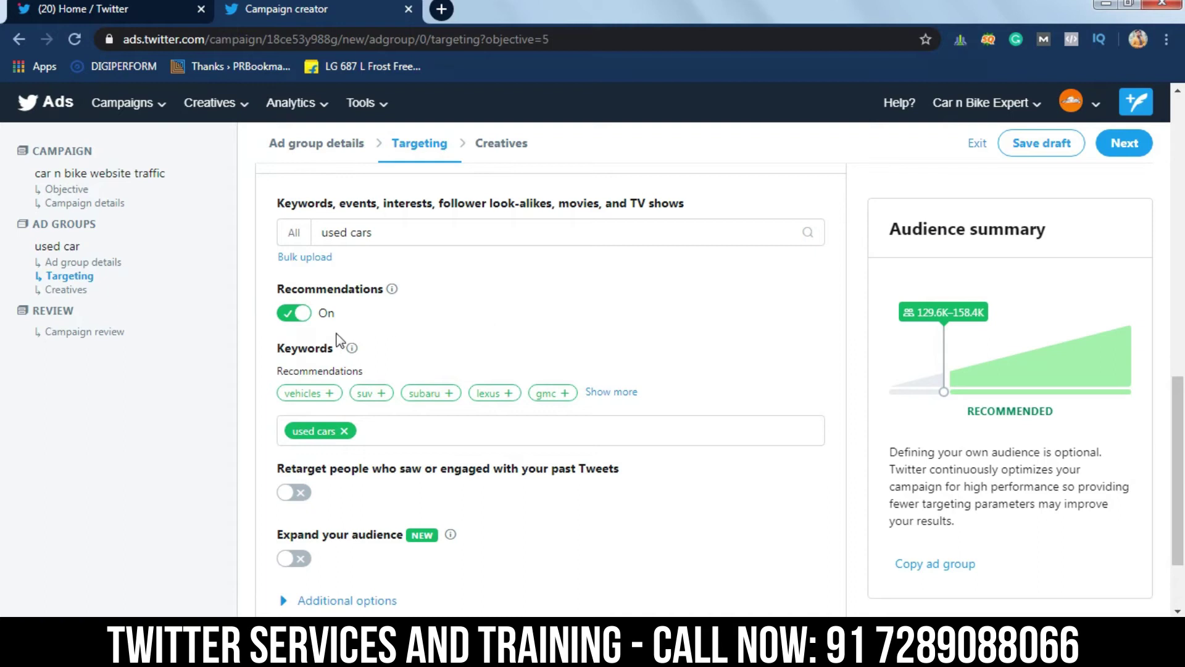
{"action": "left_click", "coordinate": [283, 315]}
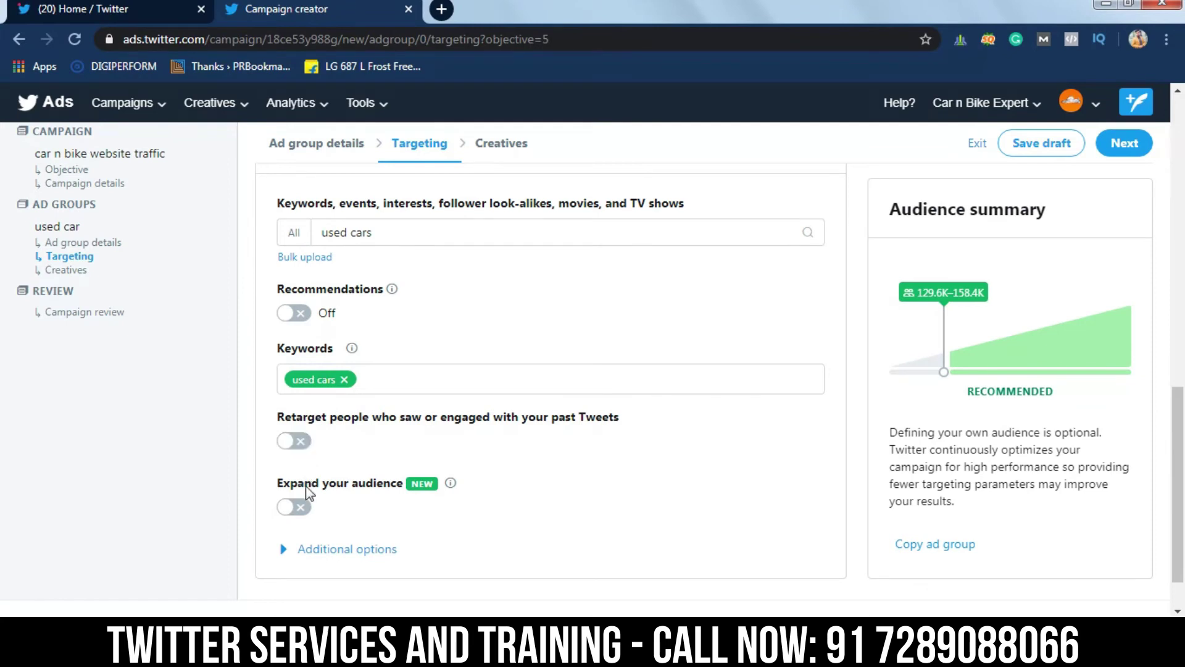
Enable audience expansion at the Broad level and check the additional options without selecting any.
{"action": "left_click", "coordinate": [290, 509]}
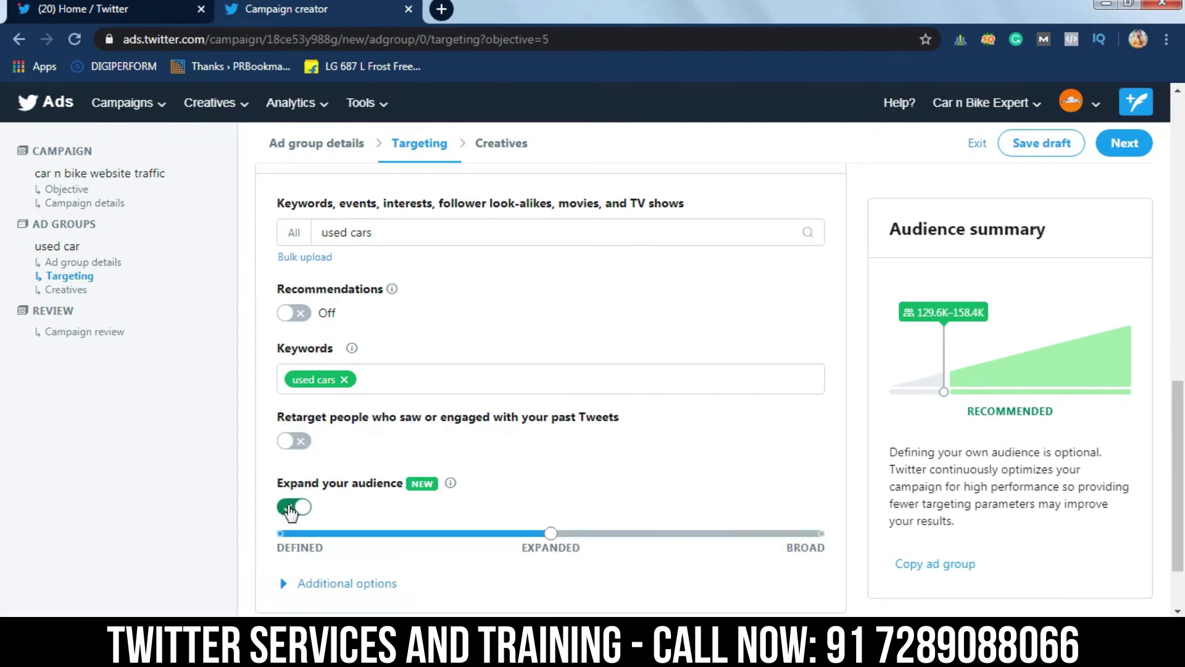
{"action": "left_click", "coordinate": [822, 533]}
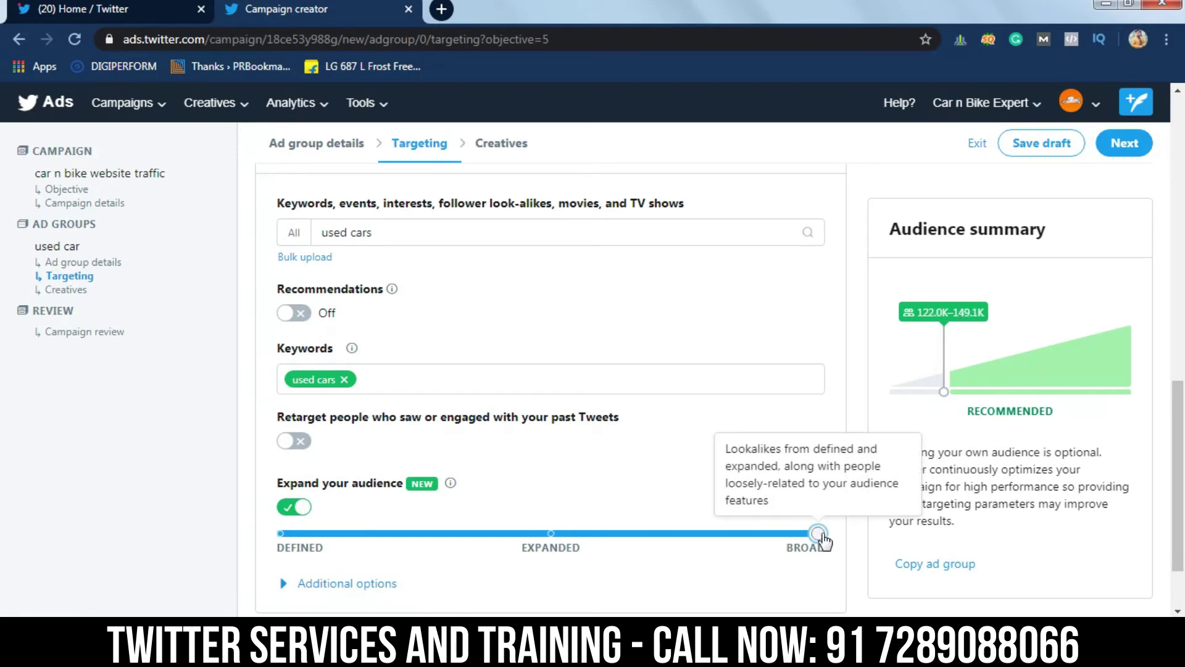
{"action": "left_click", "coordinate": [349, 583]}
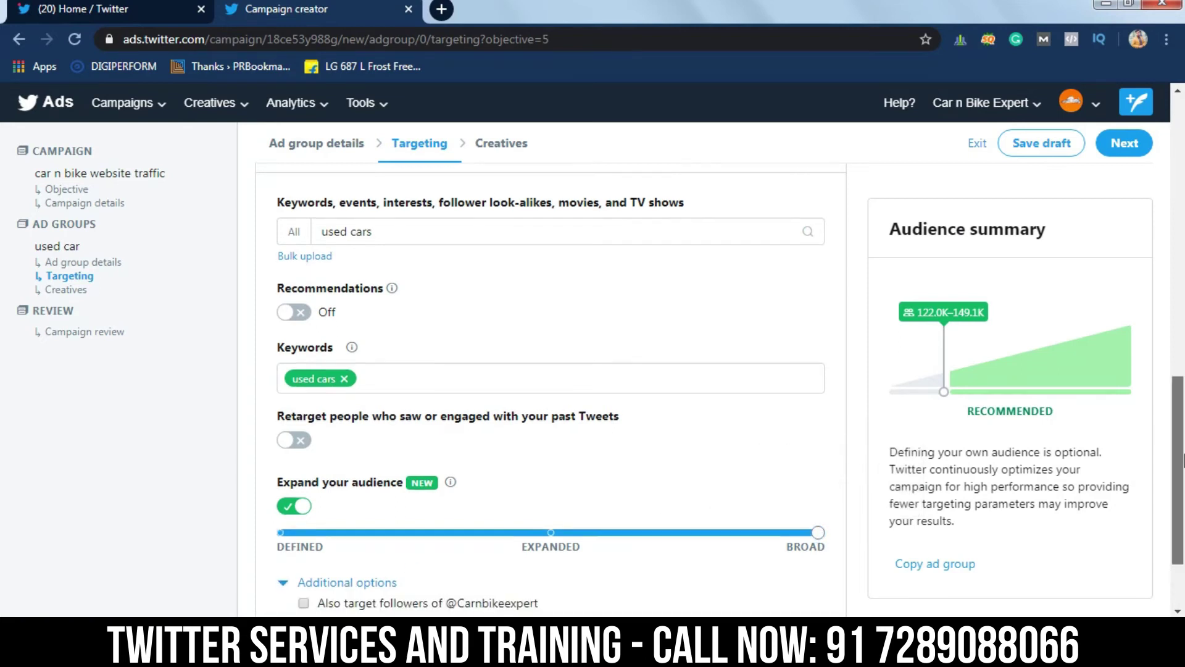
{"action": "left_click_drag", "start_coordinate": [1180, 463], "coordinate": [1182, 497]}
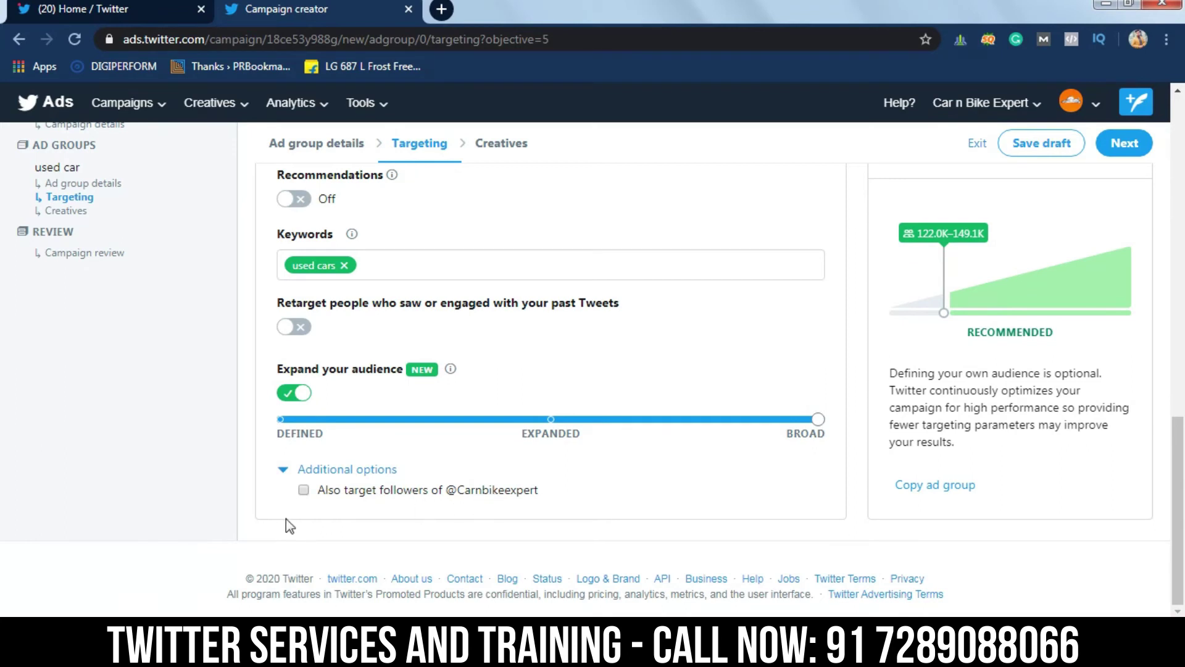
{"action": "left_click", "coordinate": [289, 469]}
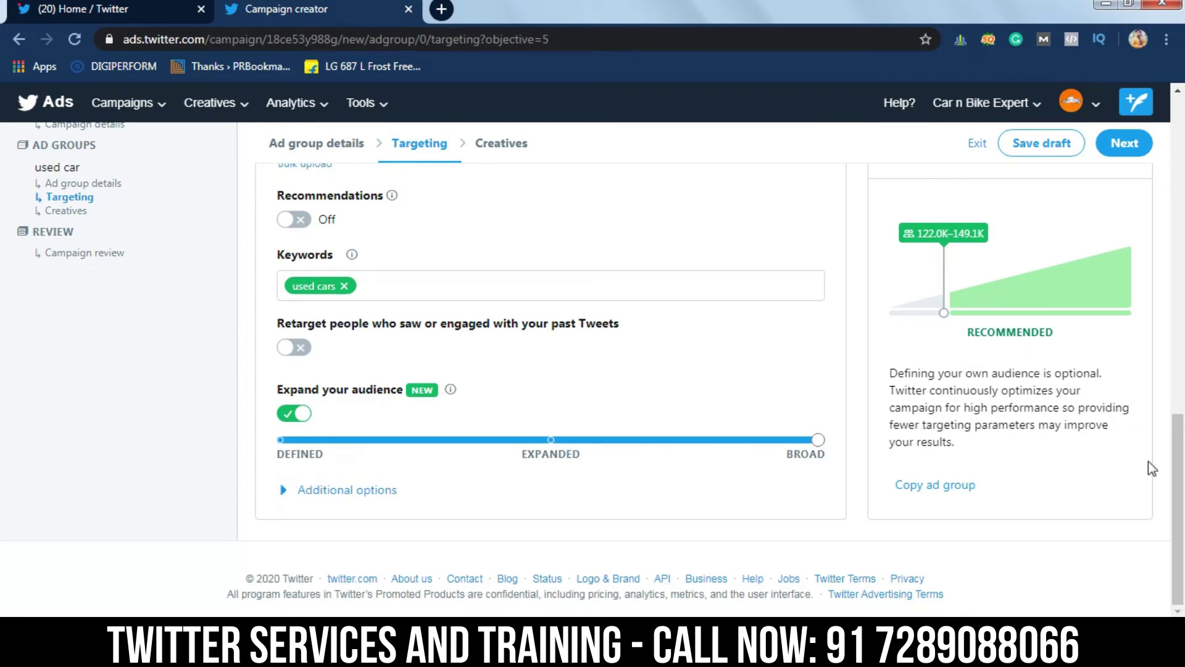
Continue to the ad group's creatives and show the account's existing Tweets instead of the display creatives.
{"action": "left_click_drag", "start_coordinate": [1168, 472], "coordinate": [1168, 223]}
{"action": "left_click", "coordinate": [1114, 141]}
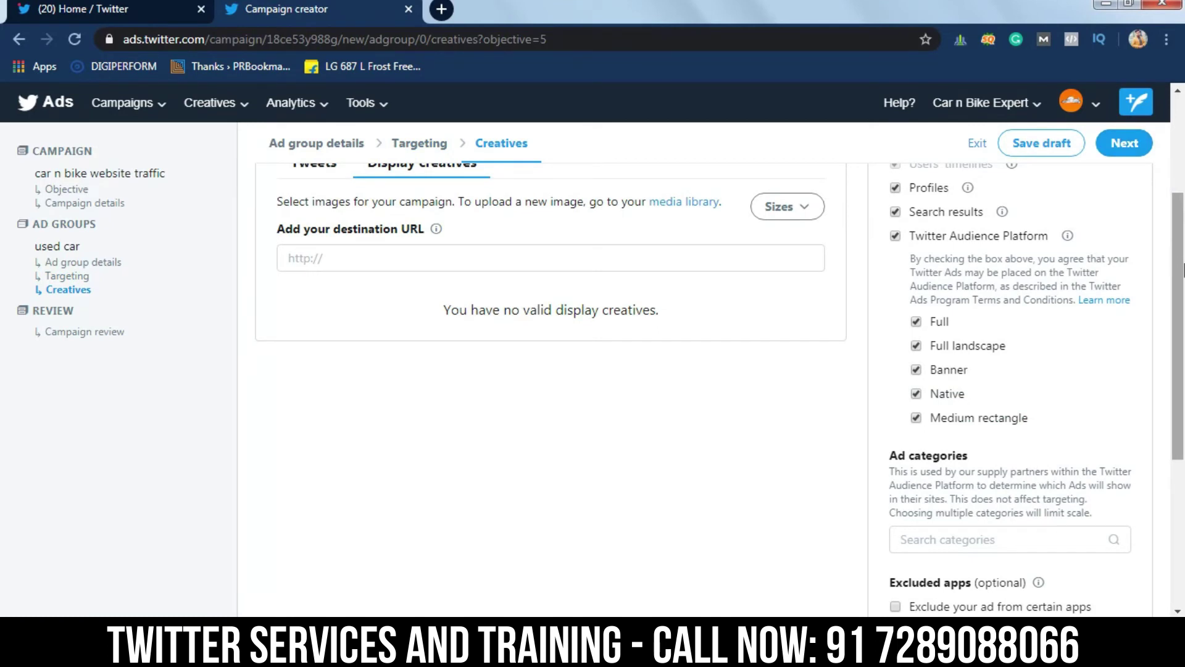
{"action": "left_click_drag", "start_coordinate": [1176, 264], "coordinate": [1179, 221]}
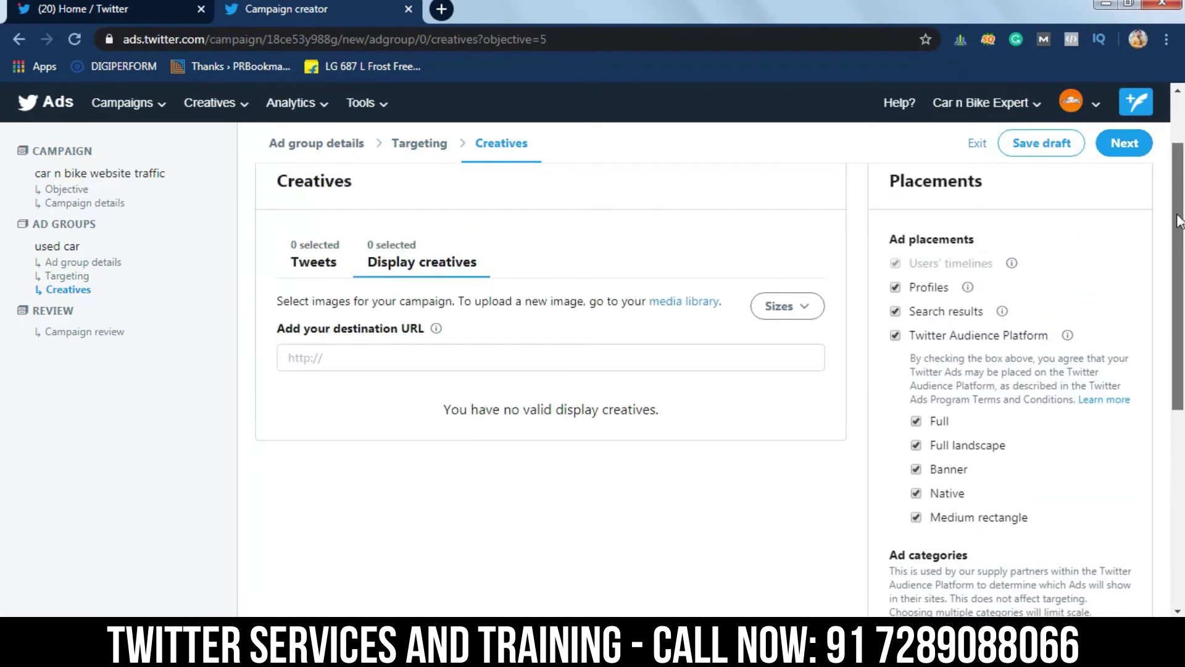
{"action": "left_click", "coordinate": [320, 278]}
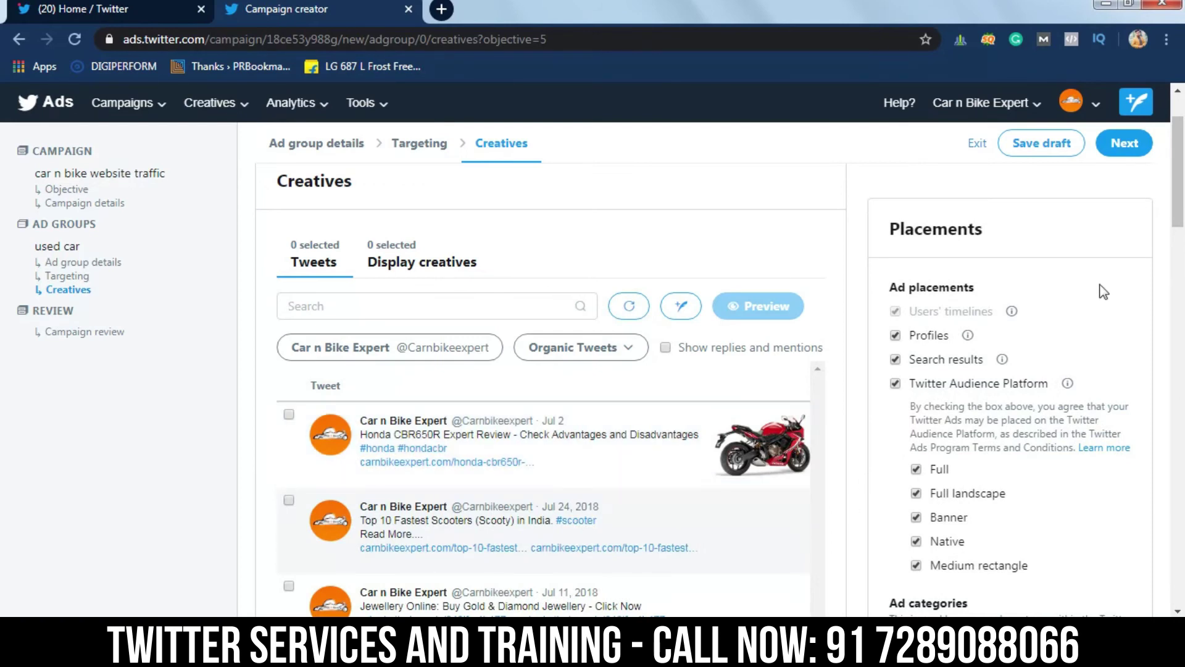
Select the Hyundai Creta Expert Review Tweet from the account's organic Tweets as a creative for the ad group.
{"action": "left_click_drag", "start_coordinate": [1179, 183], "coordinate": [1182, 307]}
{"action": "mouse_move", "coordinate": [769, 372]}
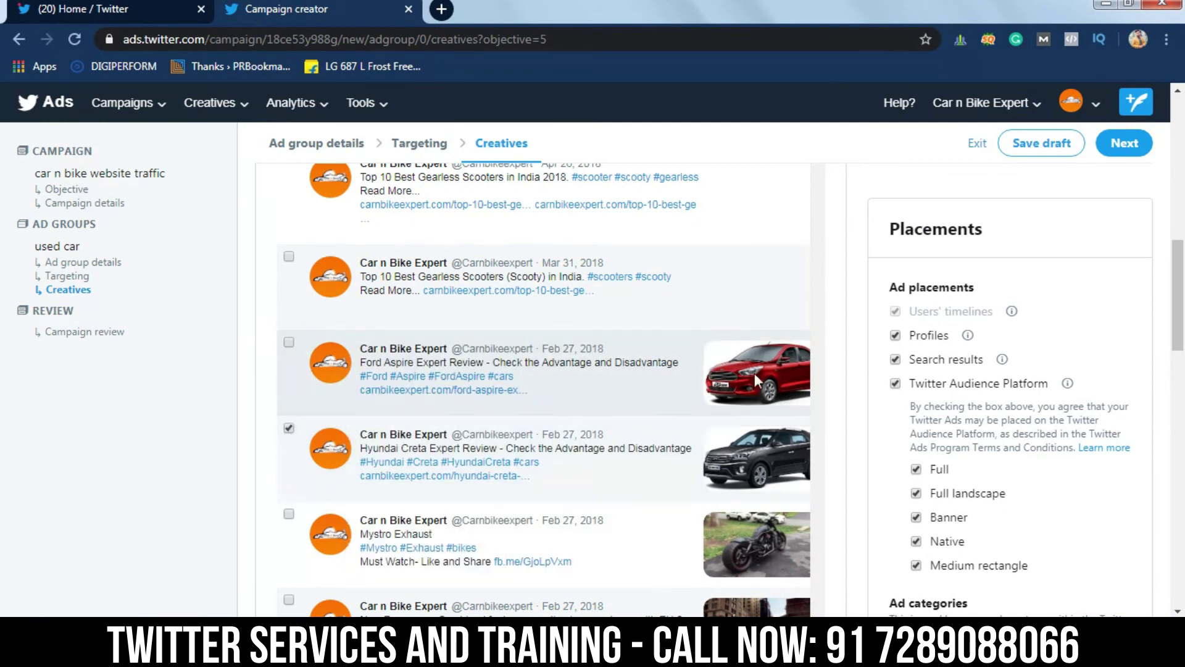
{"action": "left_click_drag", "start_coordinate": [1180, 276], "coordinate": [1180, 156]}
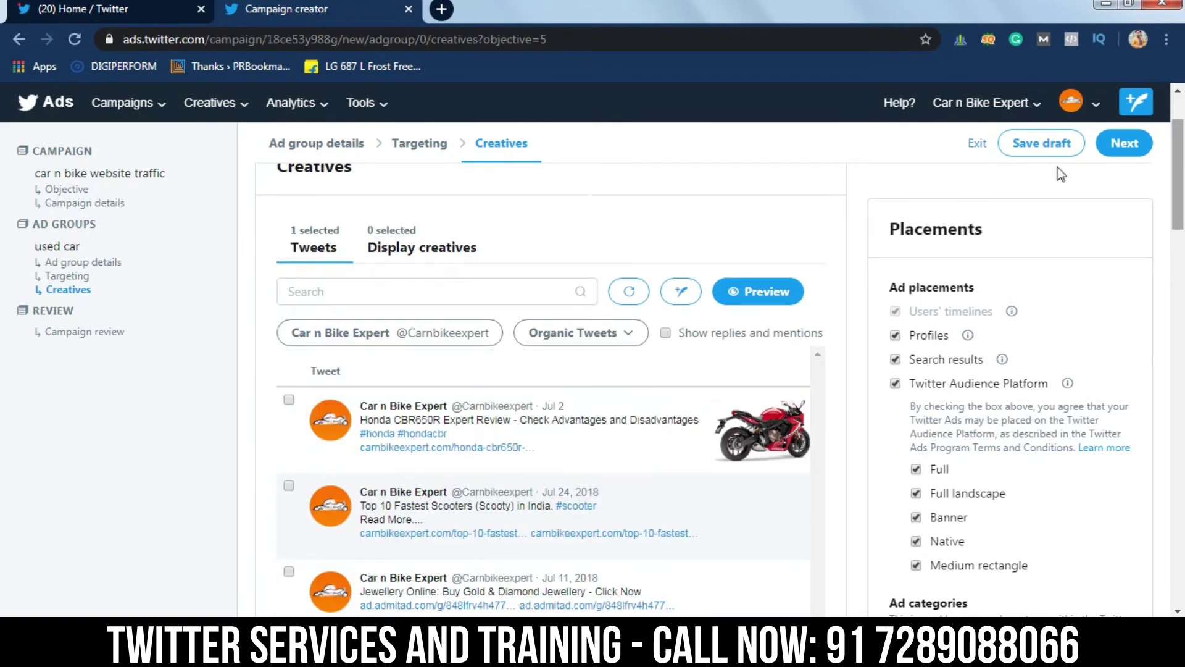
Enter http//:carnbikexpert.com as the destination URL for the ad group's display creatives.
{"action": "left_click", "coordinate": [432, 253]}
{"action": "left_click", "coordinate": [402, 346]}
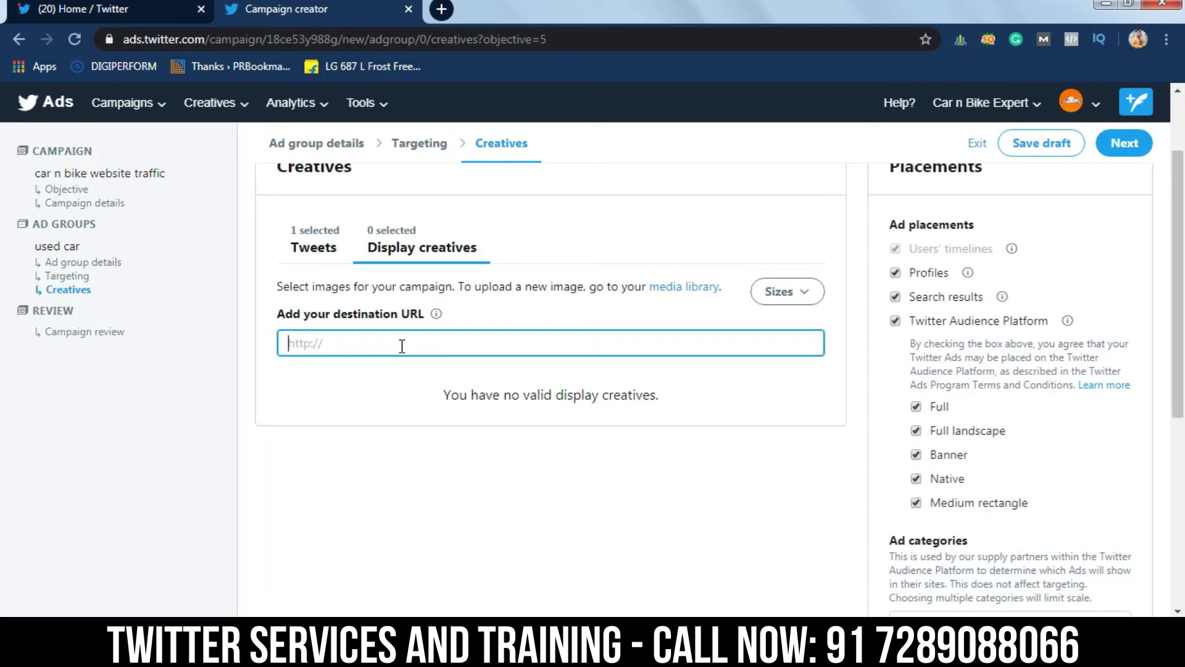
{"action": "type", "text": "http//:carnbikex"}
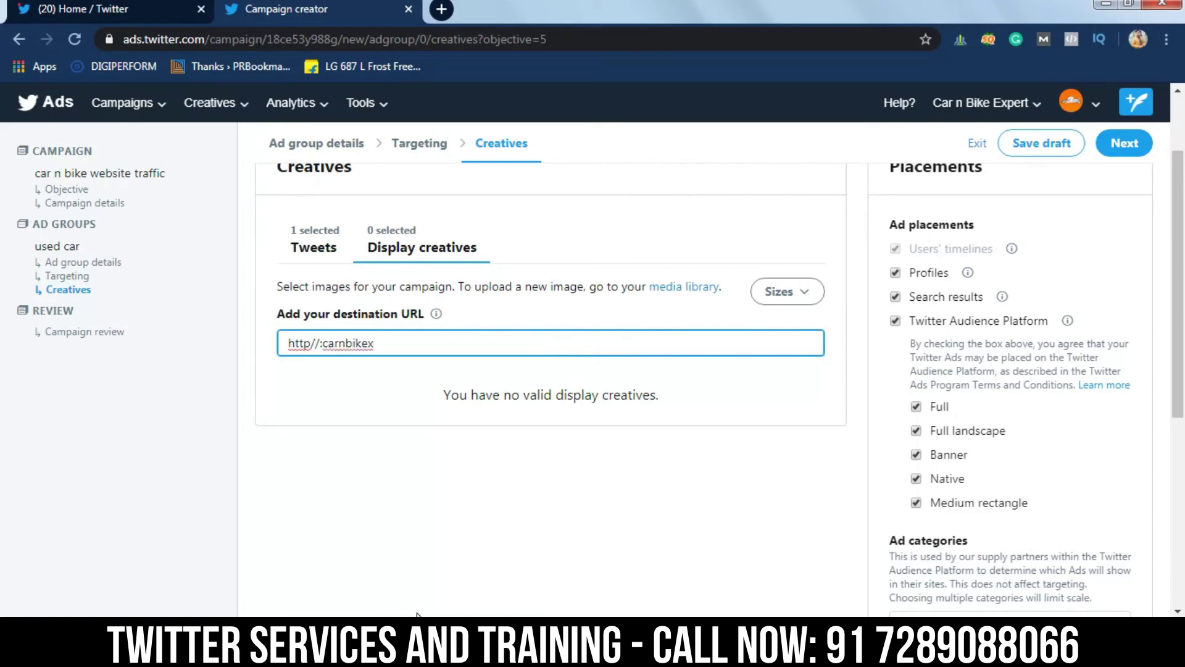
{"action": "left_click", "coordinate": [404, 645]}
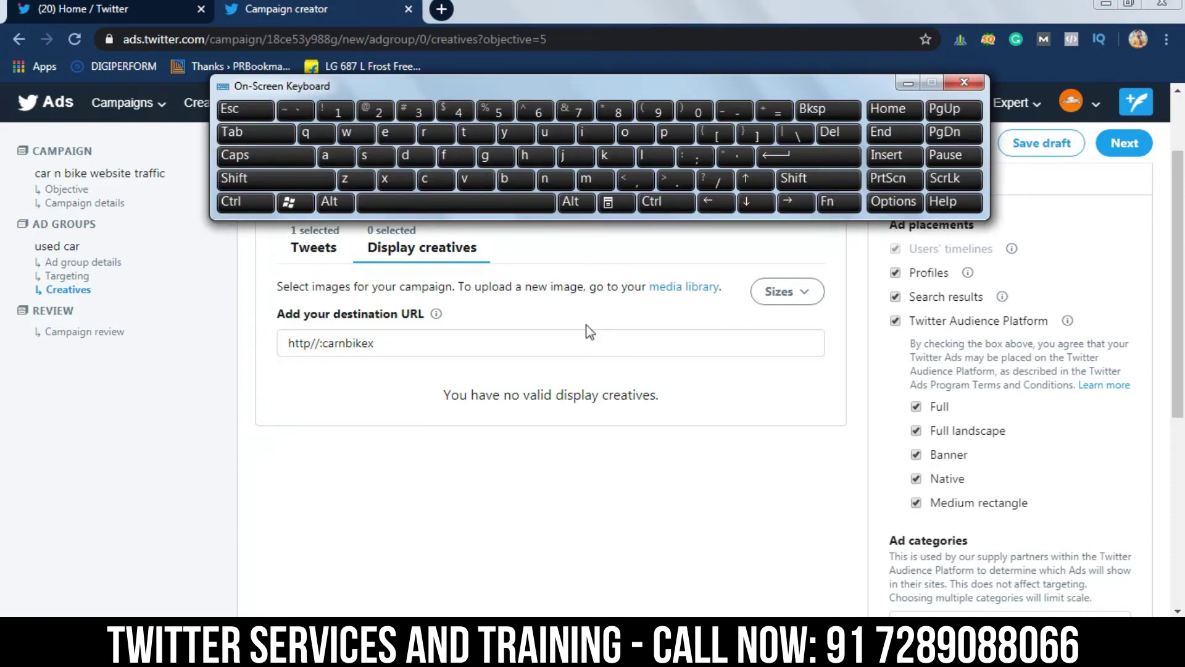
{"action": "left_click", "coordinate": [521, 343]}
{"action": "left_click", "coordinate": [670, 133]}
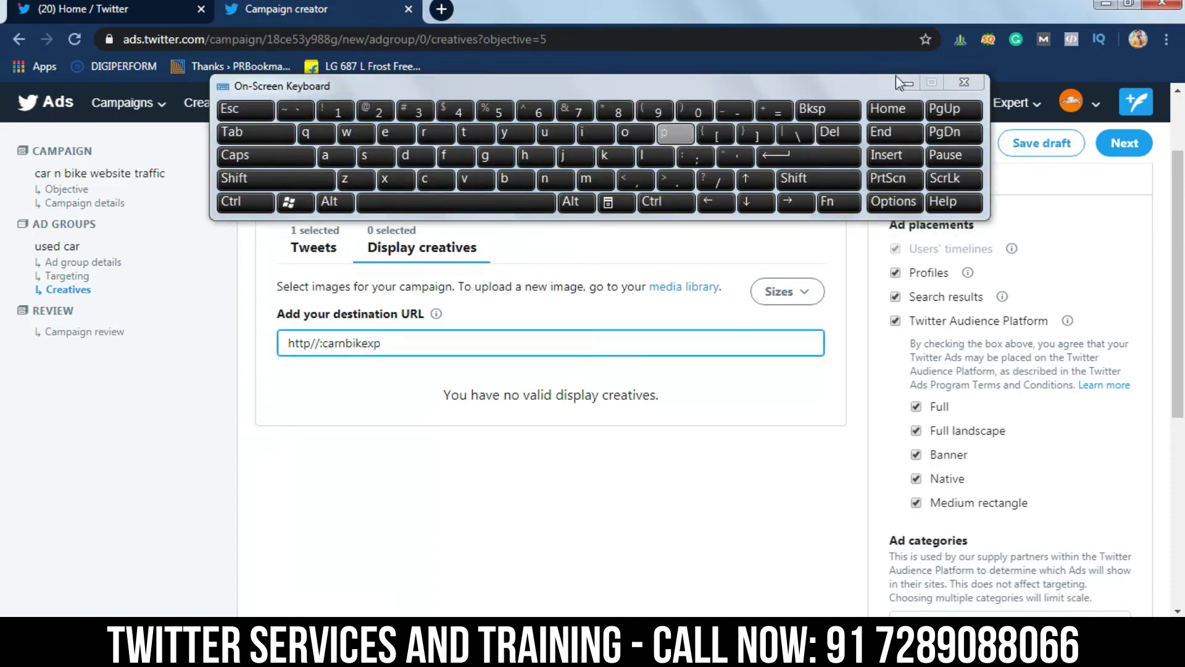
{"action": "left_click", "coordinate": [908, 82]}
{"action": "type", "text": "ert"}
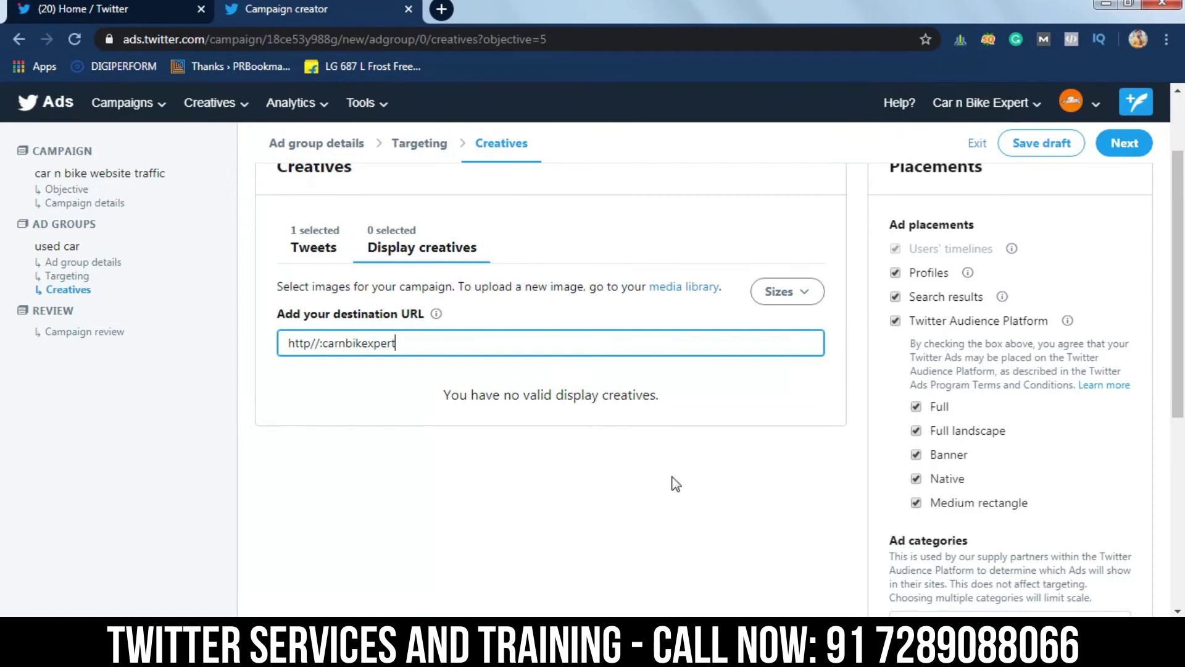
{"action": "type", "text": ".com"}
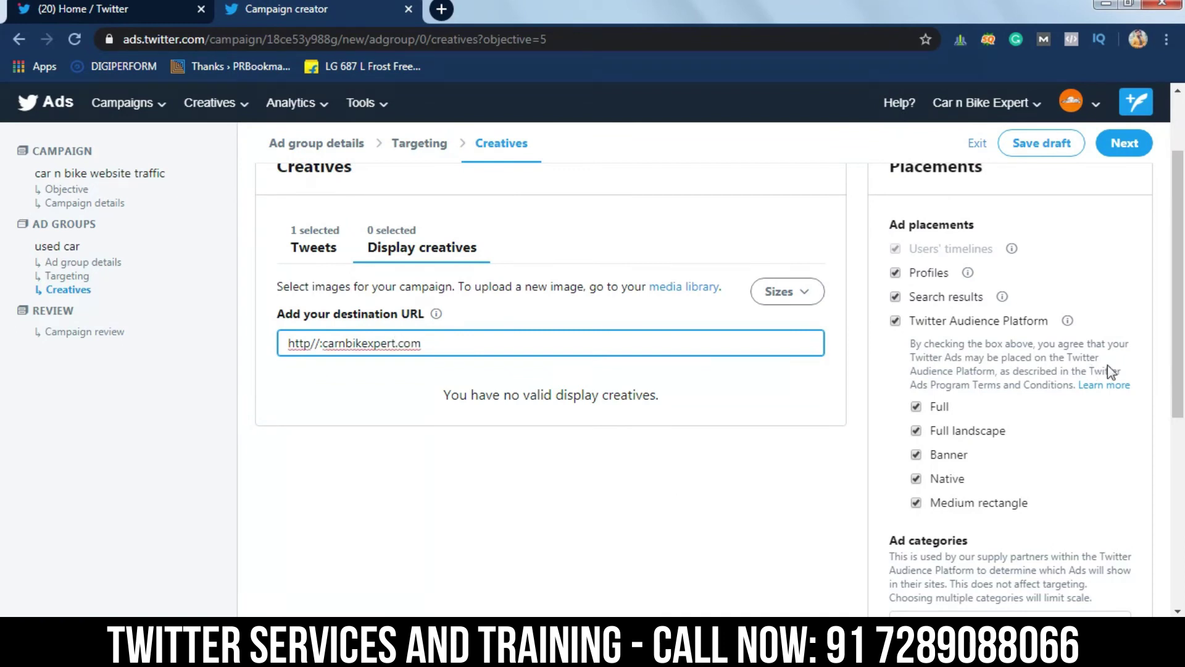
{"action": "scroll", "coordinate": [1181, 382], "scroll_direction": "down", "scroll_amount": 3}
{"action": "left_click_drag", "start_coordinate": [1183, 395], "coordinate": [1183, 451]}
{"action": "key", "text": "Return"}
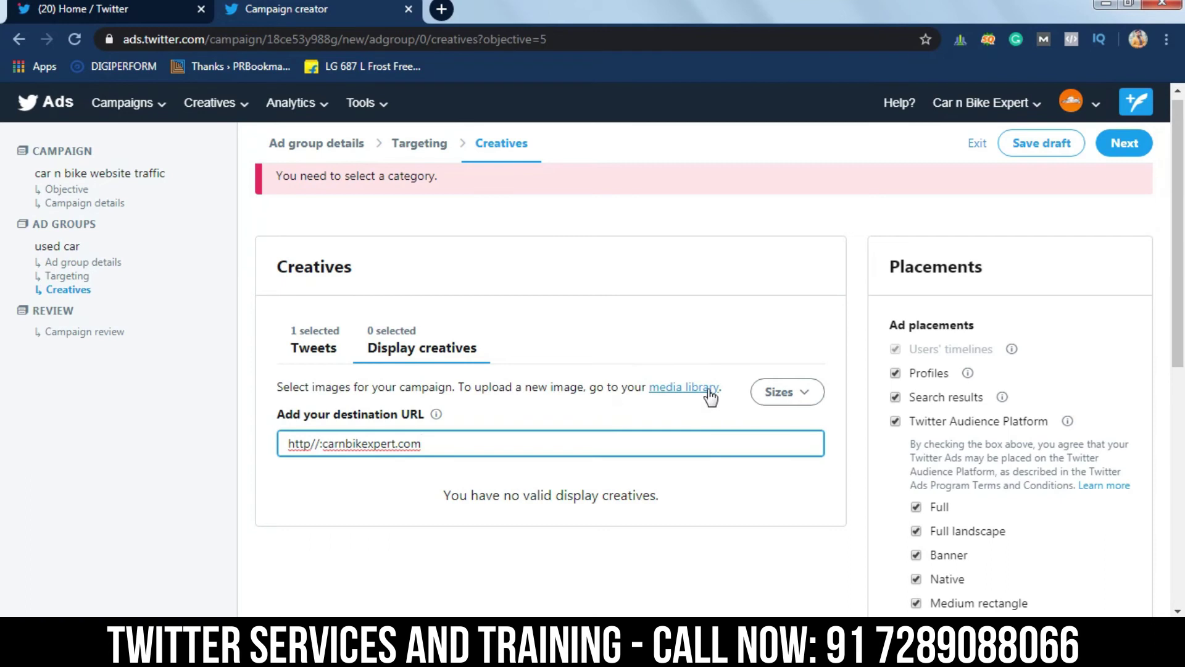
Review the available display creative sizes and view the red Ford Aspire image's details in the media library.
{"action": "left_click", "coordinate": [805, 408]}
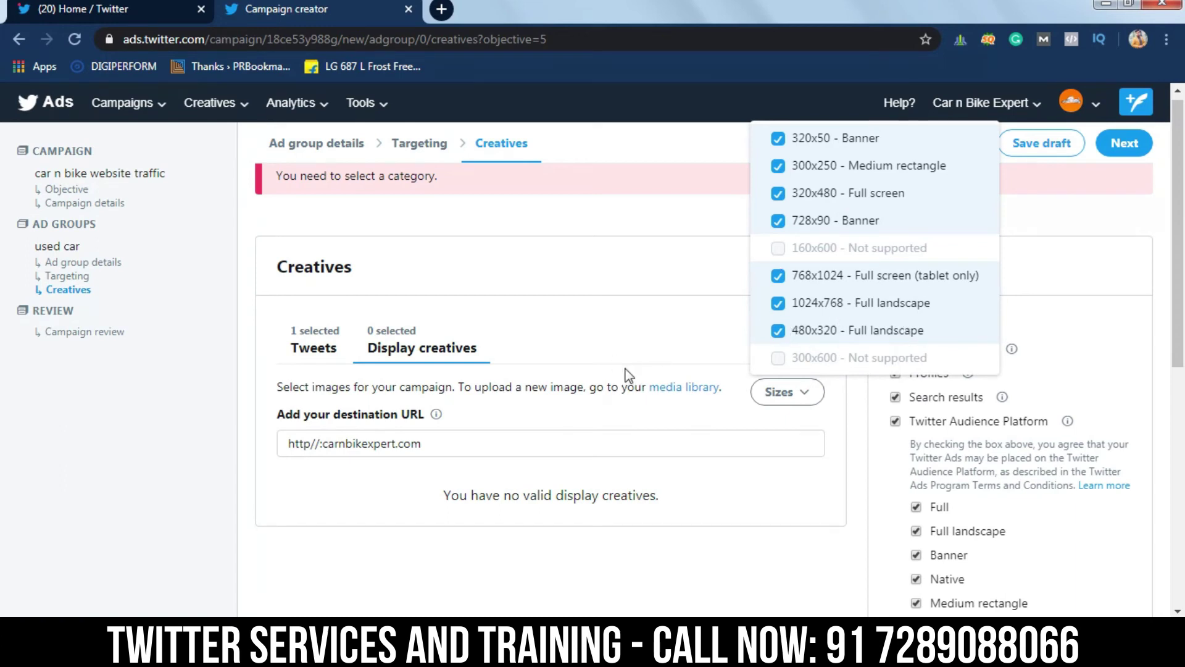
{"action": "left_click", "coordinate": [674, 387]}
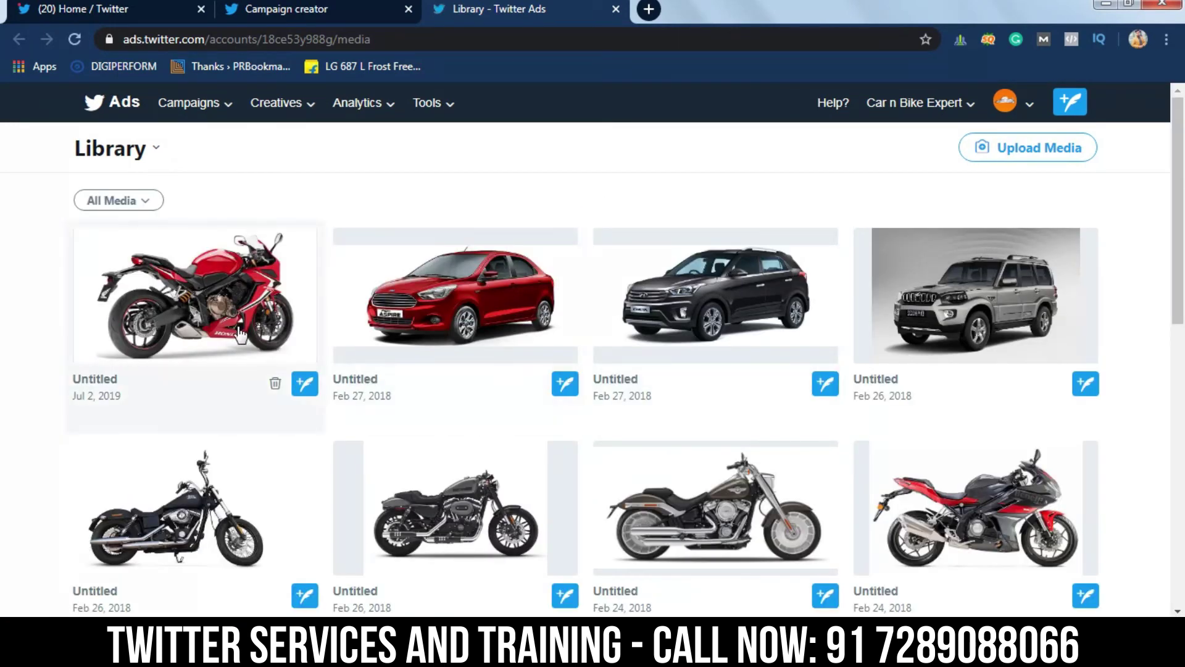
{"action": "left_click", "coordinate": [472, 351]}
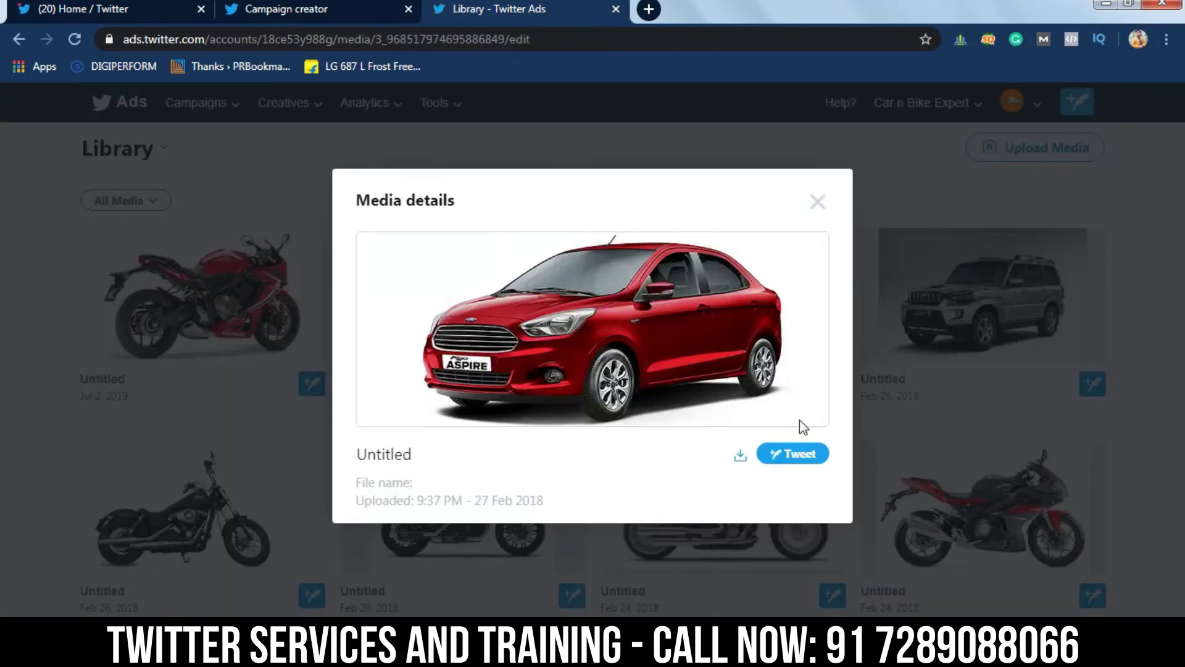
{"action": "left_click", "coordinate": [816, 206]}
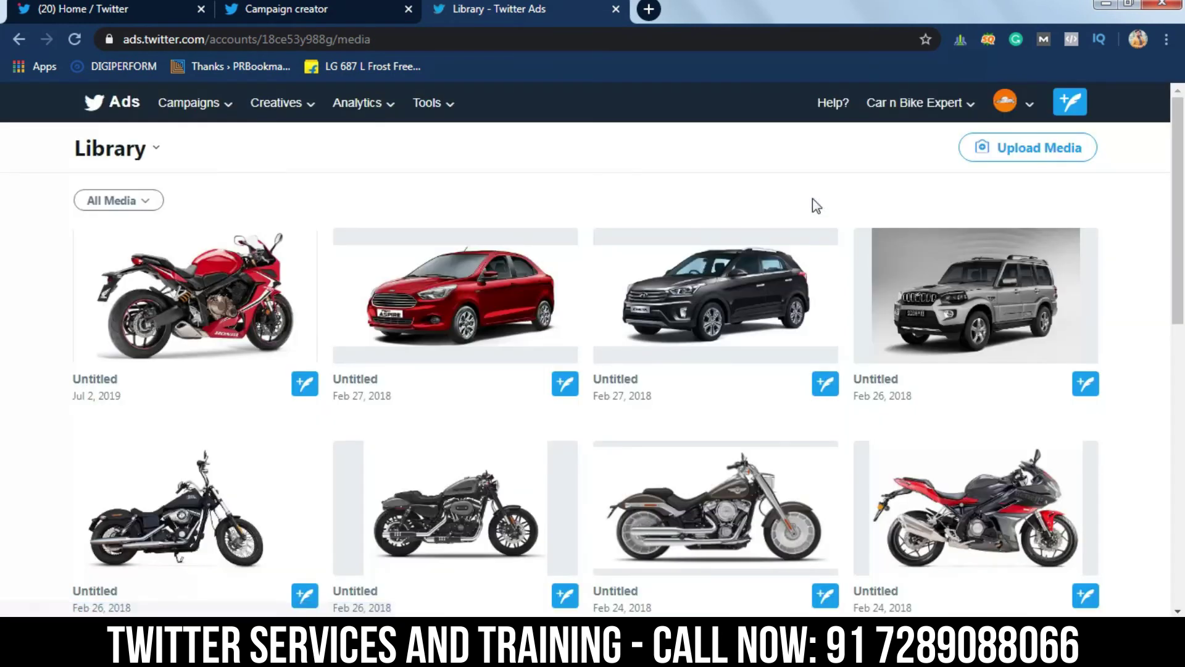
Upload amazon_affiliate_banner from the Downloads folder to the media library and check the campaign's display creatives for it.
{"action": "left_click", "coordinate": [1048, 147]}
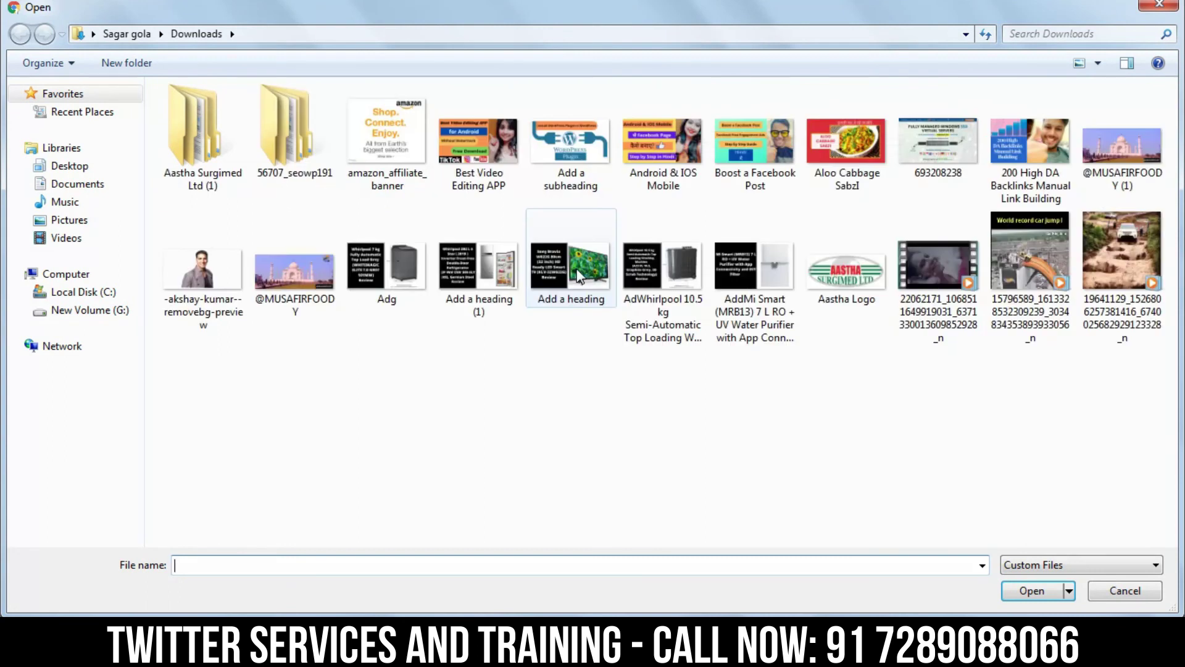
{"action": "left_click", "coordinate": [386, 139]}
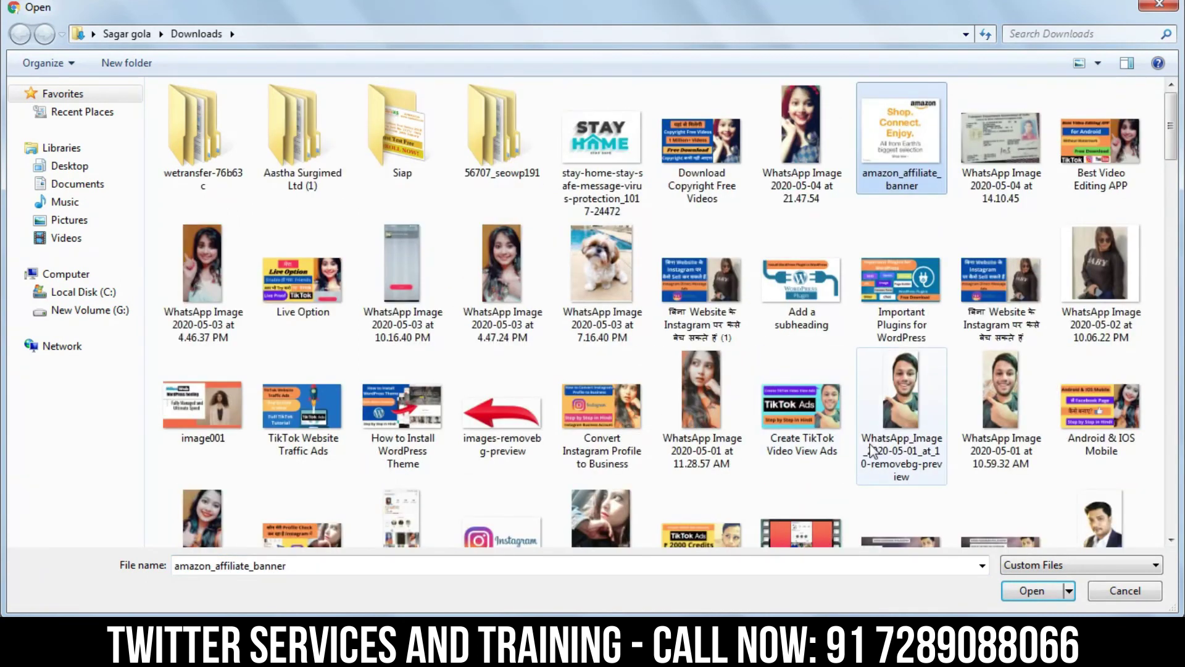
{"action": "left_click", "coordinate": [1028, 591]}
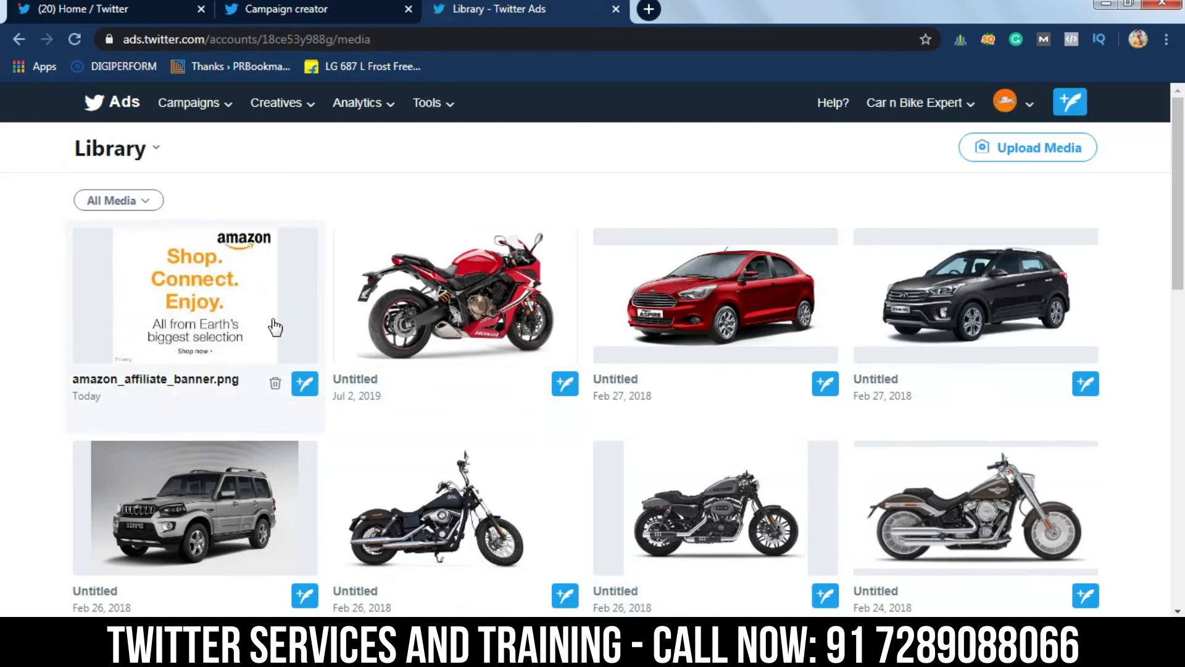
{"action": "left_click", "coordinate": [286, 8]}
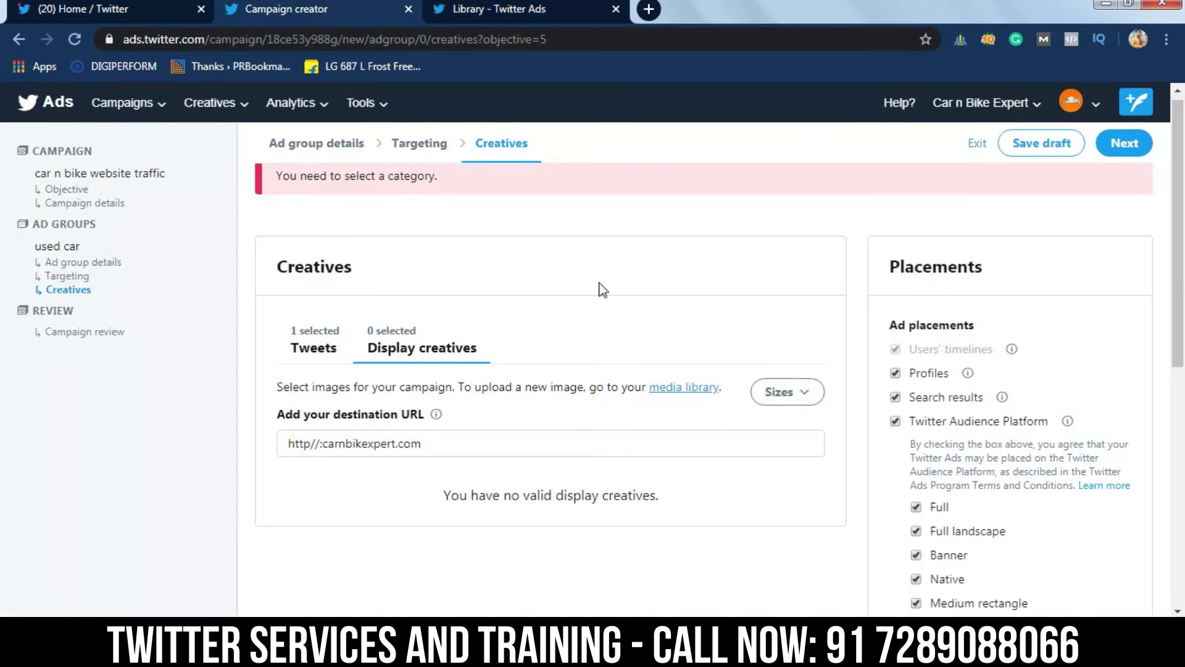
{"action": "left_click", "coordinate": [545, 11]}
Publish the uploaded amazon_affiliate_banner.png from the media library as a promoted-only Tweet without any text.
{"action": "left_click", "coordinate": [206, 305]}
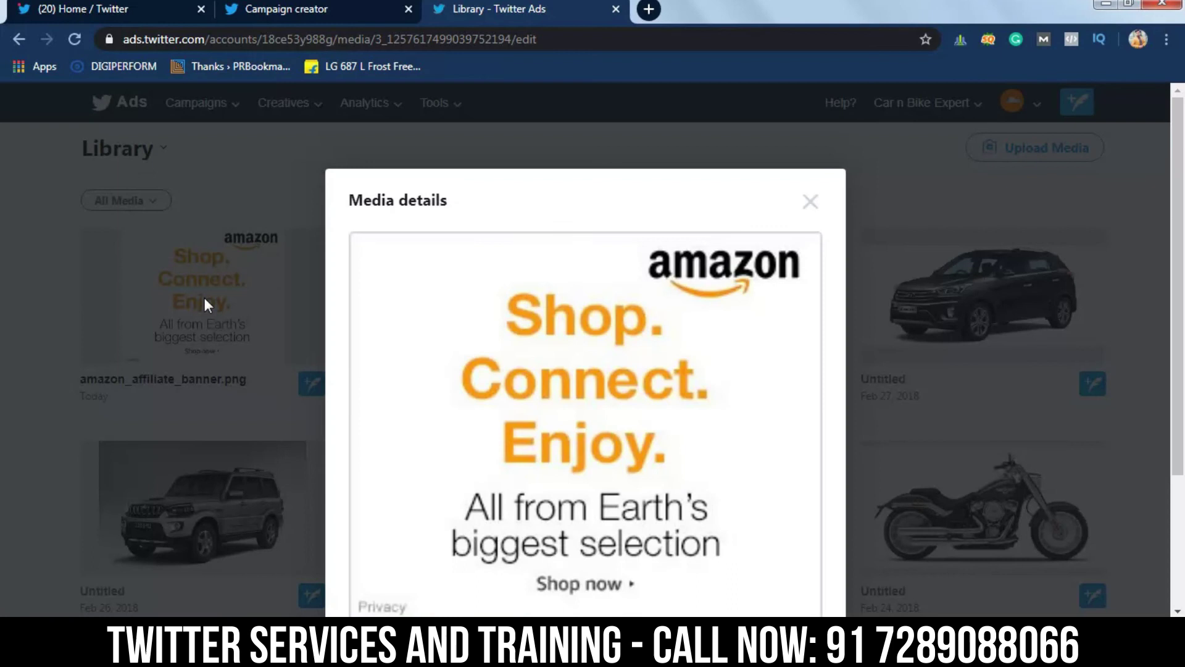
{"action": "scroll", "coordinate": [980, 259], "scroll_direction": "down", "scroll_amount": 4}
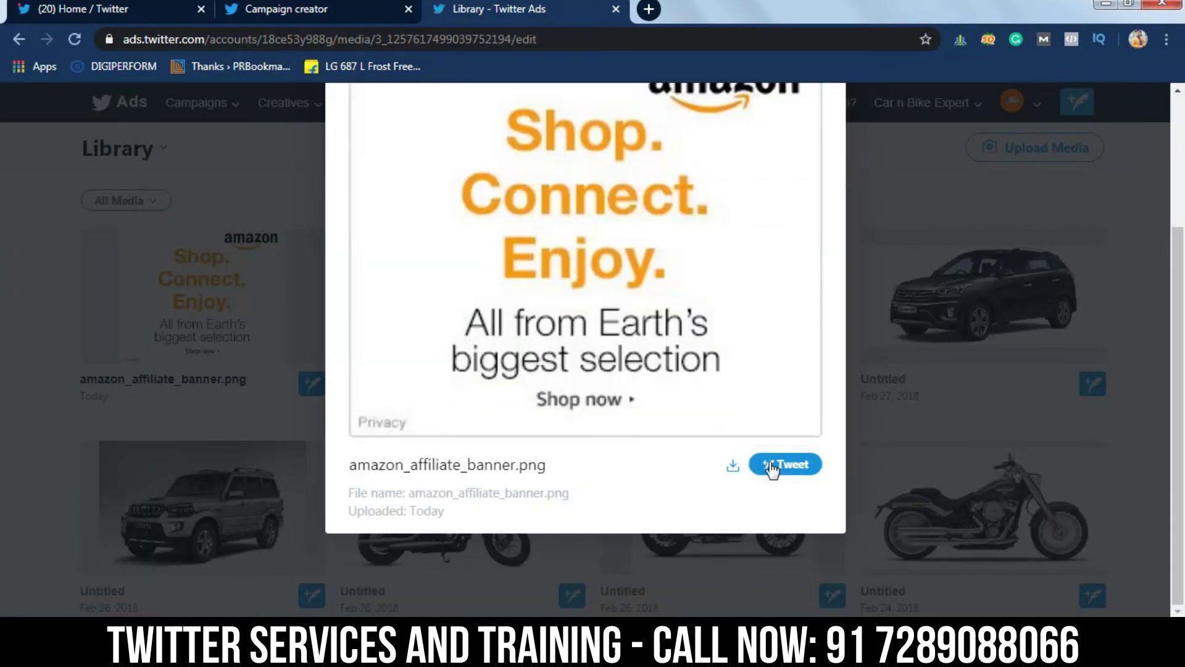
{"action": "mouse_move", "coordinate": [458, 463]}
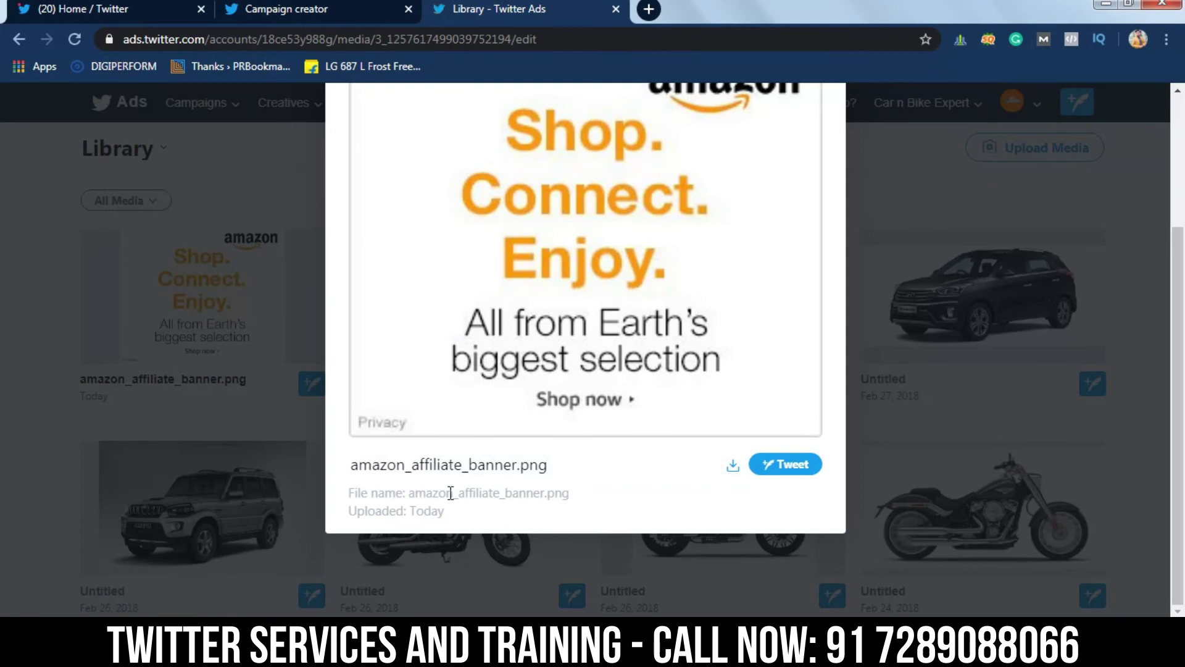
{"action": "left_click", "coordinate": [786, 465]}
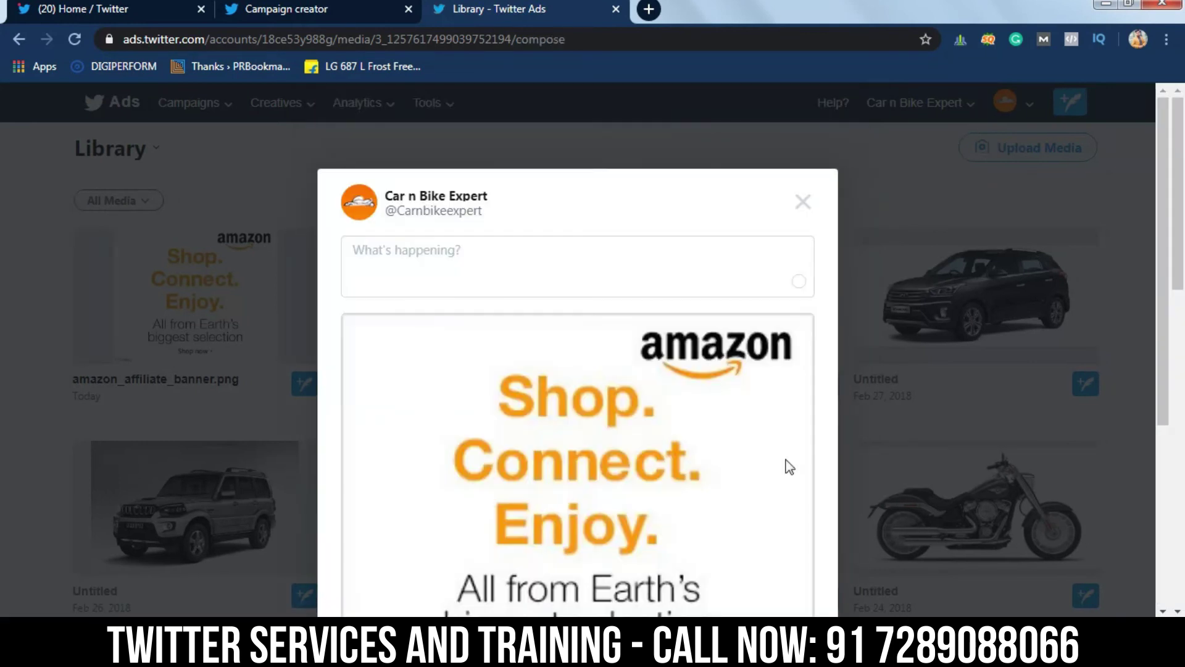
{"action": "left_click_drag", "start_coordinate": [1178, 247], "coordinate": [1176, 328]}
{"action": "left_click_drag", "start_coordinate": [1160, 313], "coordinate": [1152, 540]}
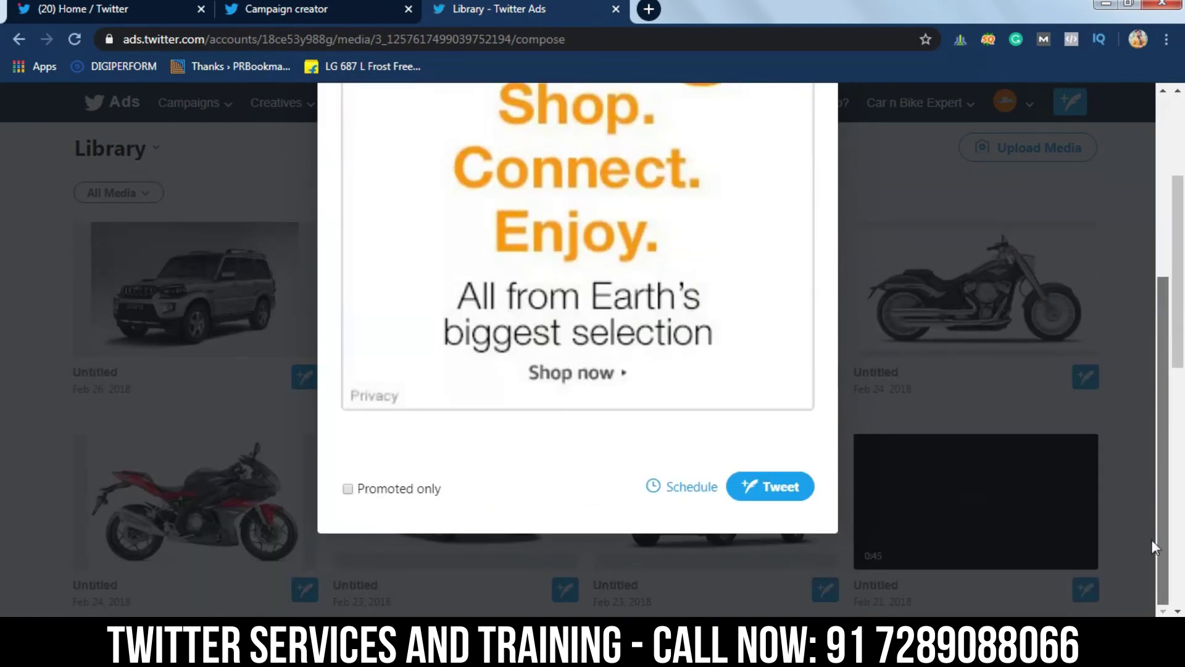
{"action": "left_click", "coordinate": [347, 489]}
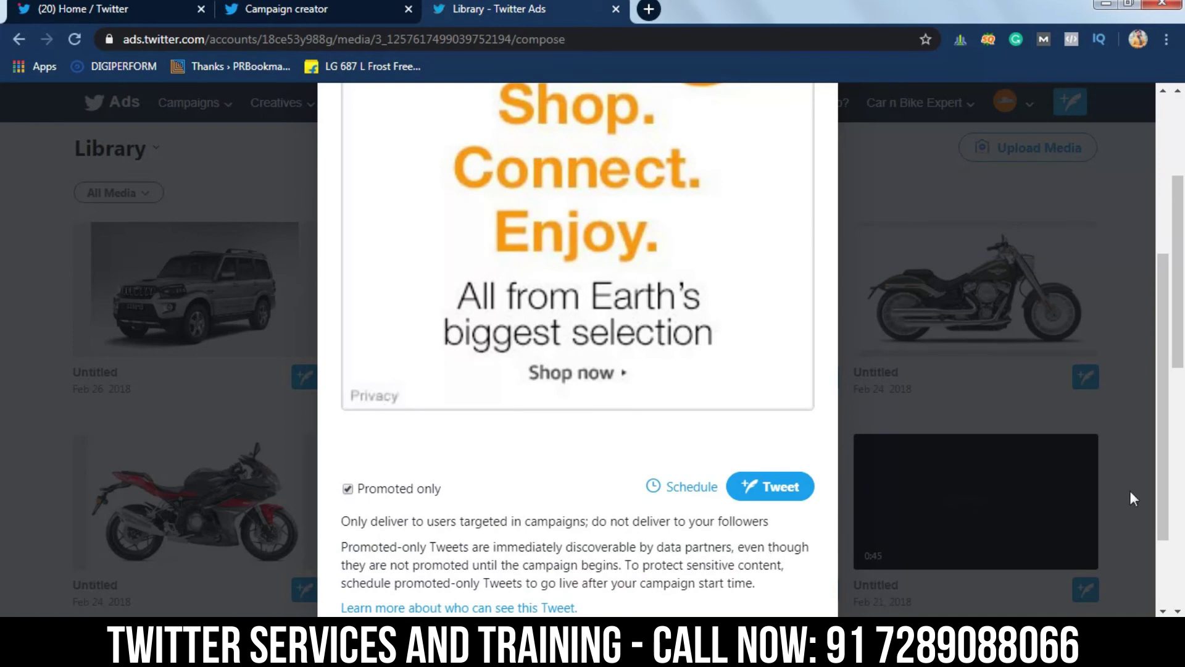
{"action": "left_click_drag", "start_coordinate": [1153, 475], "coordinate": [1153, 565]}
{"action": "left_click_drag", "start_coordinate": [1158, 504], "coordinate": [1161, 620]}
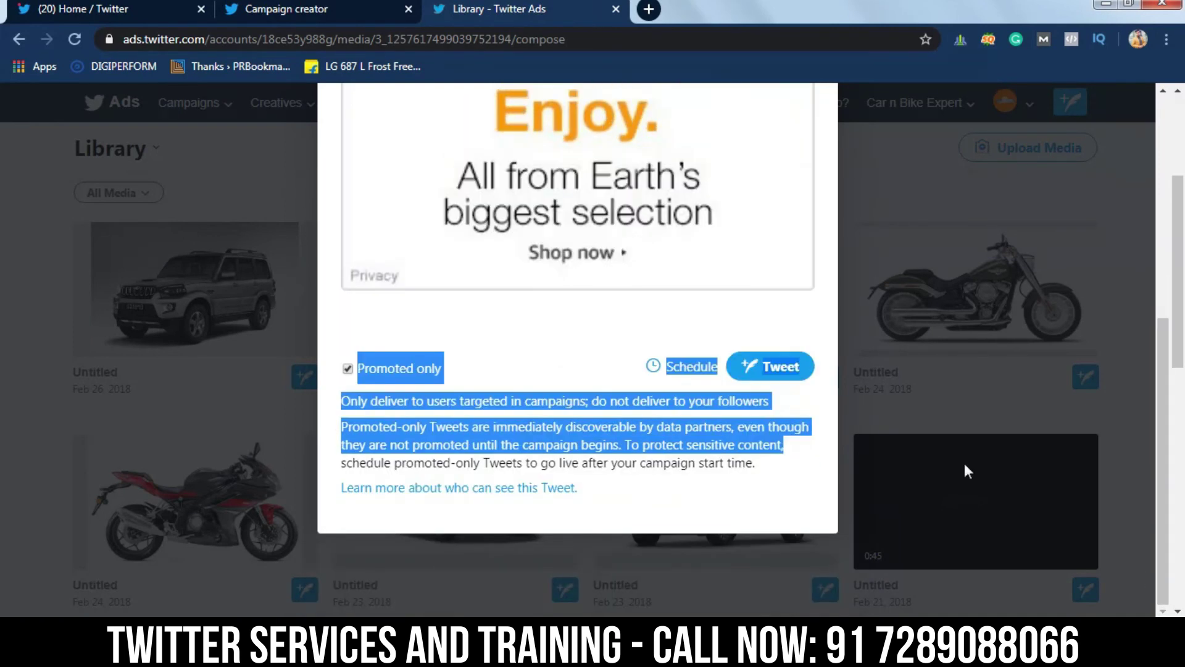
{"action": "left_click", "coordinate": [792, 369]}
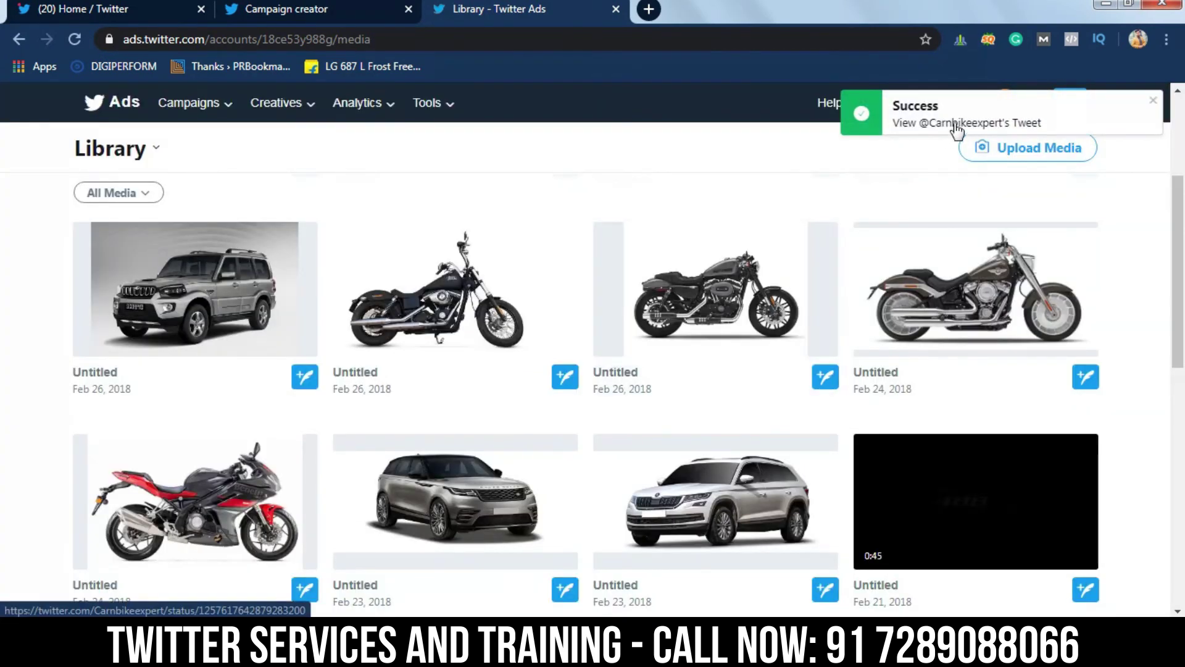
Open the published Tweet, and select the 300x250 Amazon banner as a display creative in the campaign creator.
{"action": "left_click", "coordinate": [957, 125]}
{"action": "left_click", "coordinate": [331, 7]}
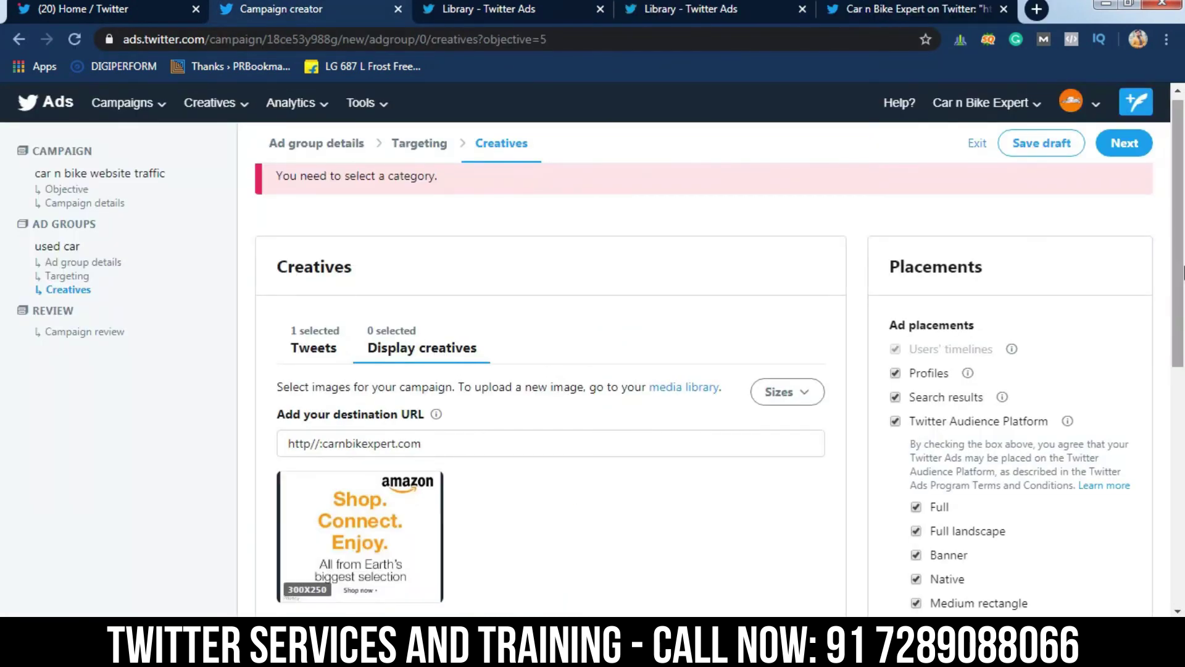
{"action": "scroll", "coordinate": [1184, 272], "scroll_direction": "down", "scroll_amount": 1}
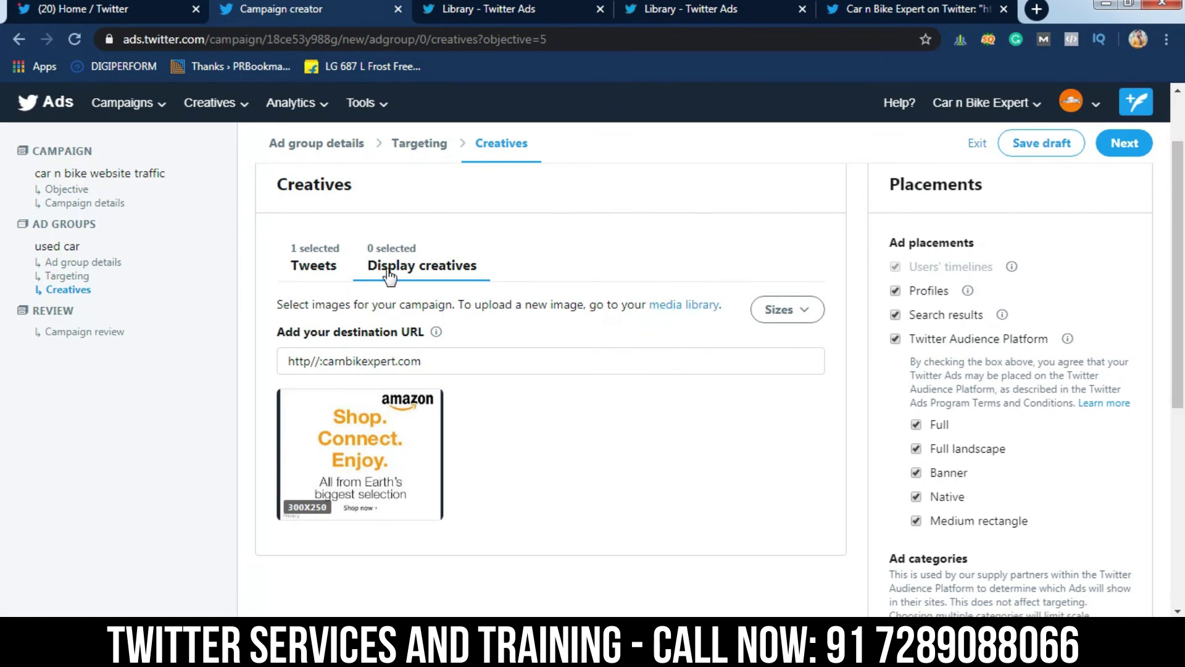
{"action": "left_click", "coordinate": [368, 464]}
Review the display creative sizes and the Tweets list, and return to the display creatives.
{"action": "left_click", "coordinate": [798, 318]}
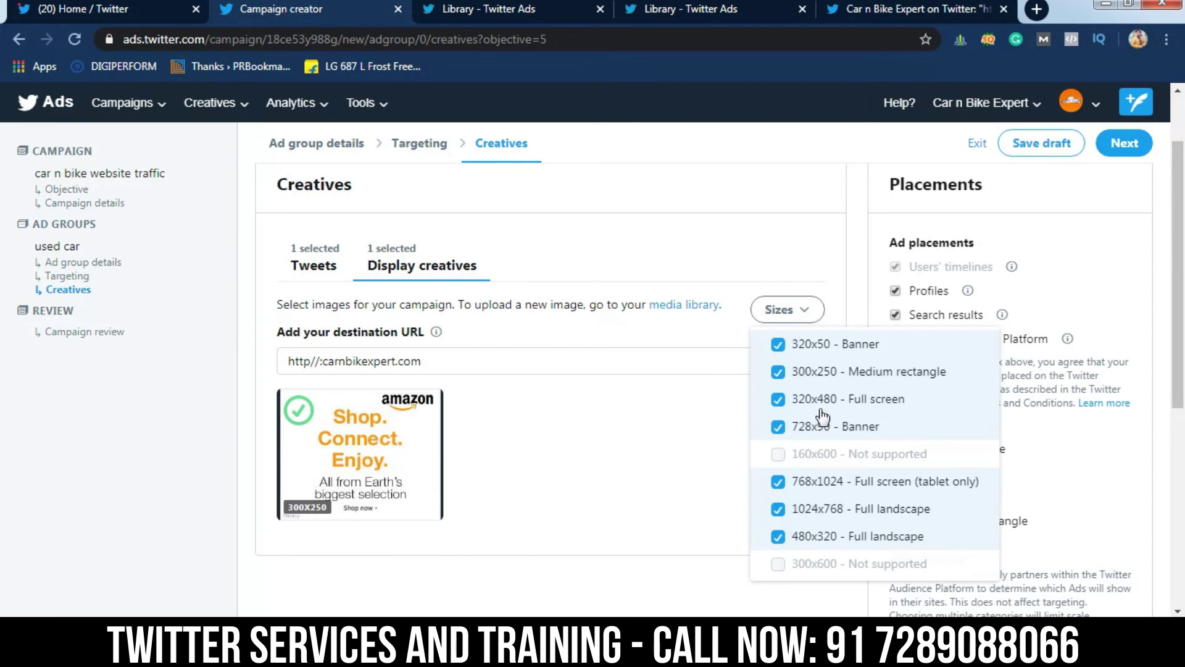
{"action": "left_click", "coordinate": [303, 272]}
{"action": "left_click", "coordinate": [303, 272]}
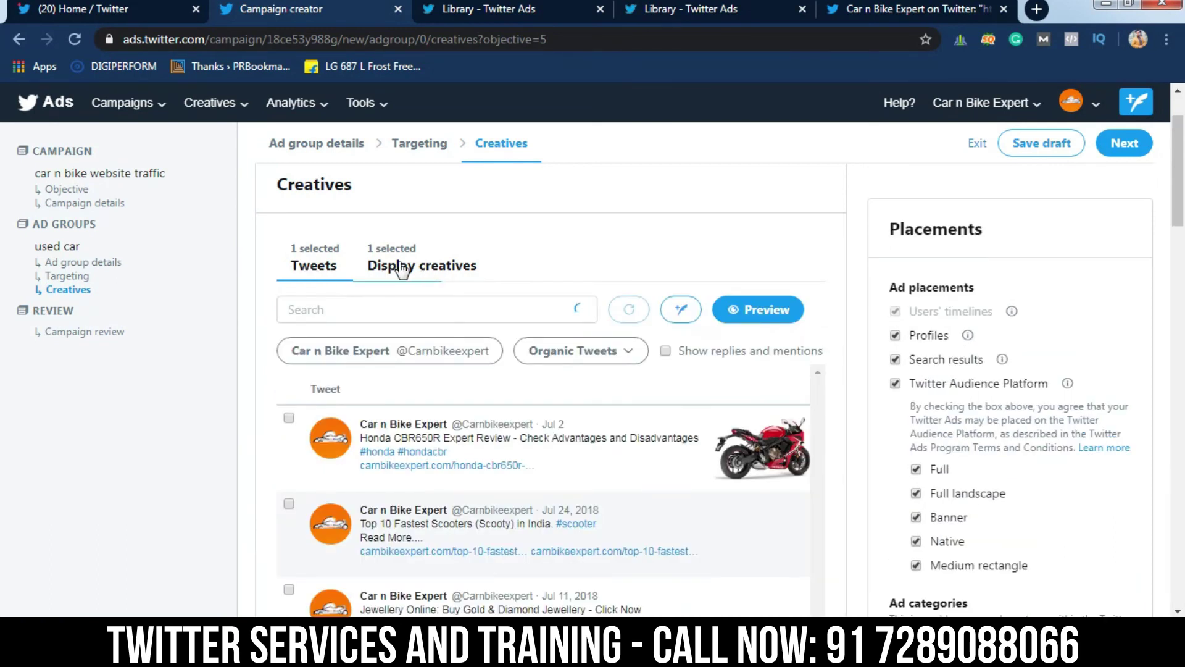
{"action": "left_click", "coordinate": [400, 266]}
Search the ad categories for "car" and add Buying/Selling Cars as the ad category.
{"action": "left_click_drag", "start_coordinate": [1176, 361], "coordinate": [1183, 499]}
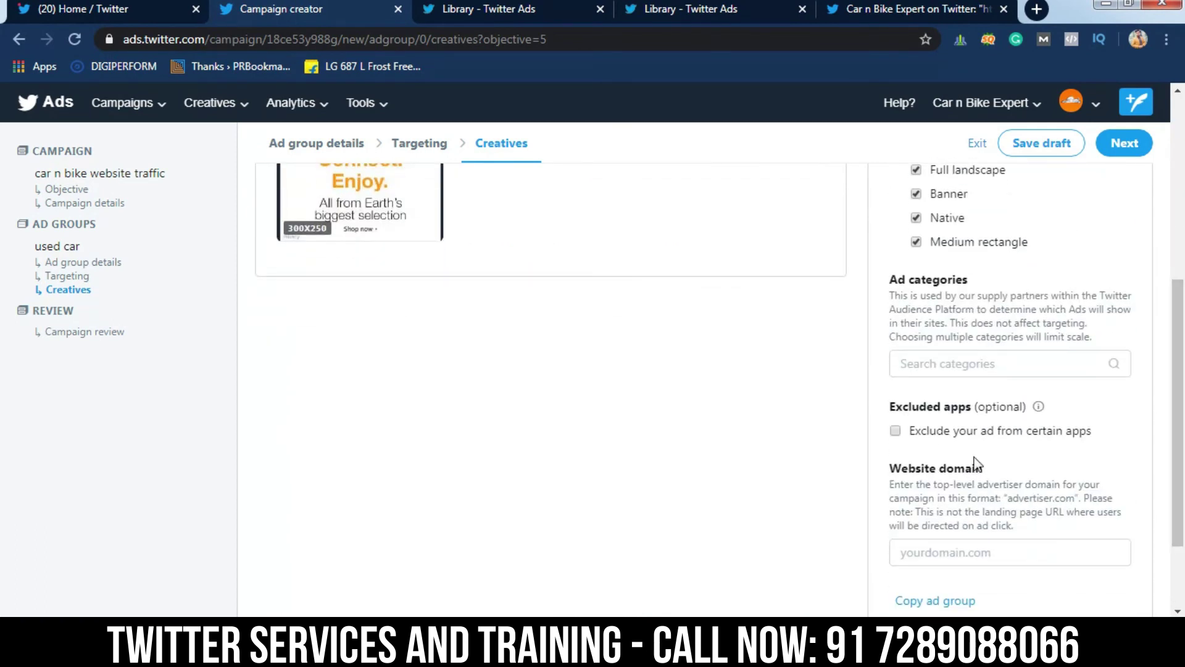
{"action": "left_click", "coordinate": [991, 368]}
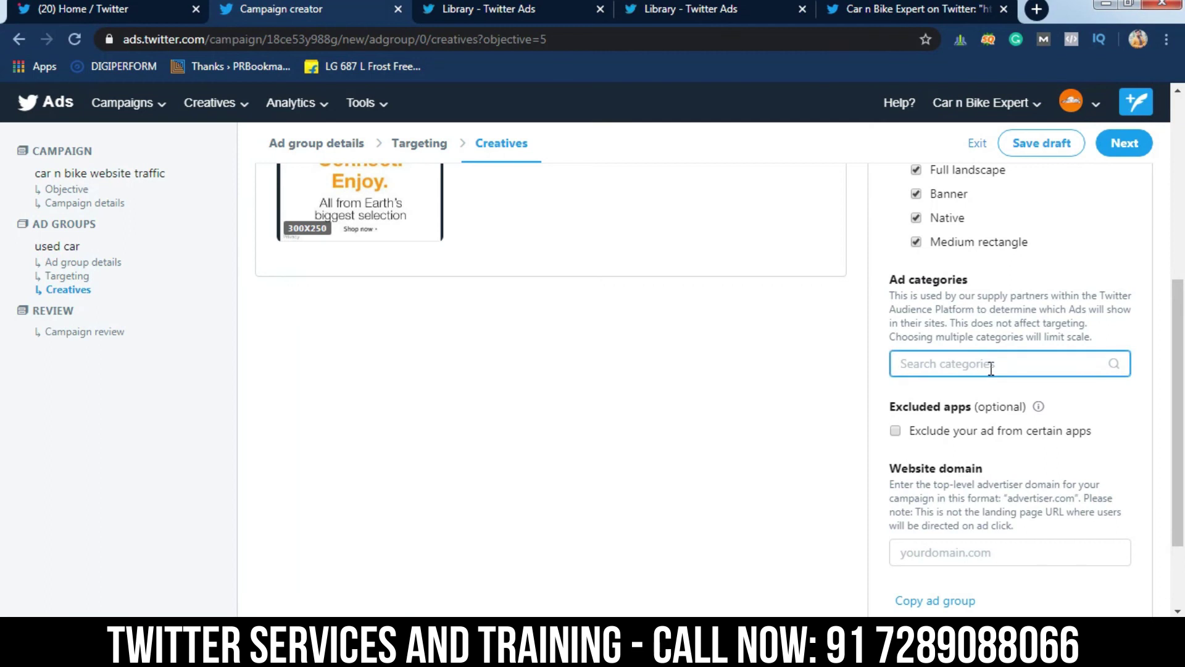
{"action": "type", "text": "car"}
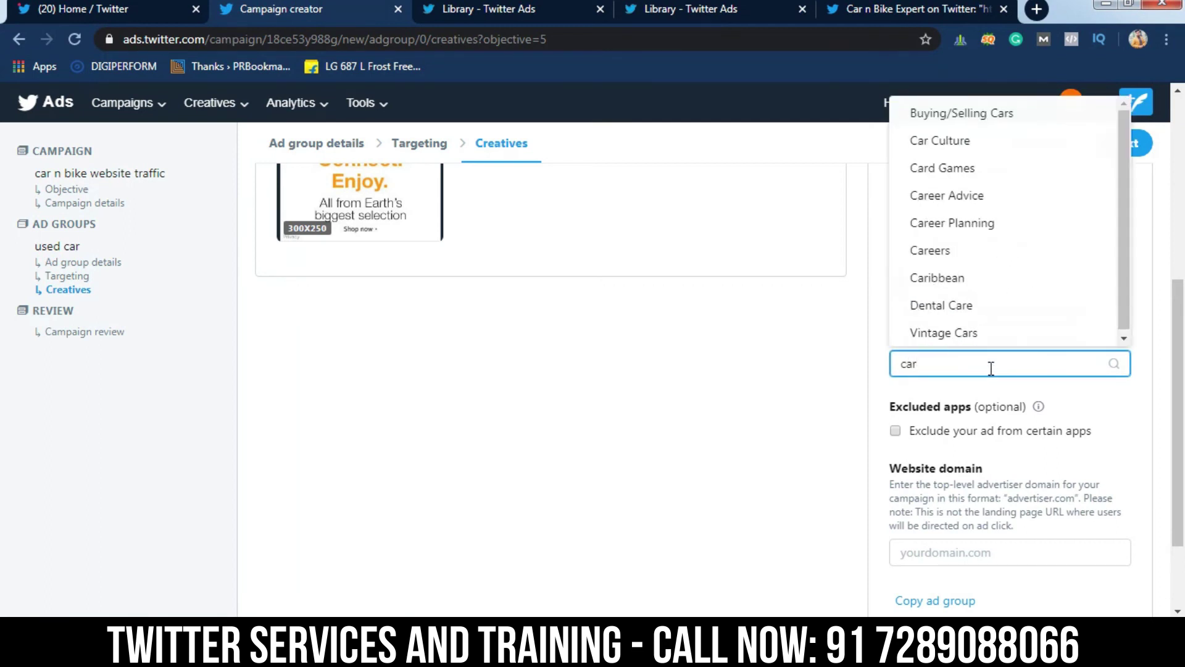
{"action": "left_click", "coordinate": [1000, 123]}
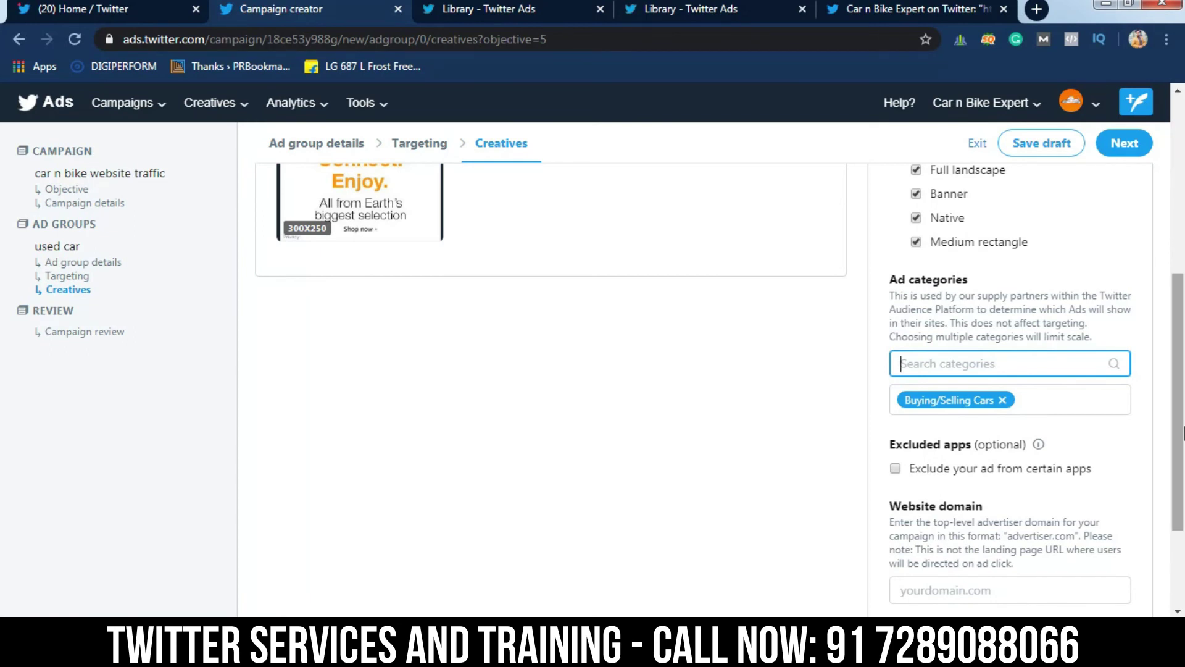
Set the website domain in the placements to carnbikeexert.com and return to the display creatives' destination URL.
{"action": "scroll", "coordinate": [976, 463], "scroll_direction": "down", "scroll_amount": 3}
{"action": "left_click", "coordinate": [975, 440]}
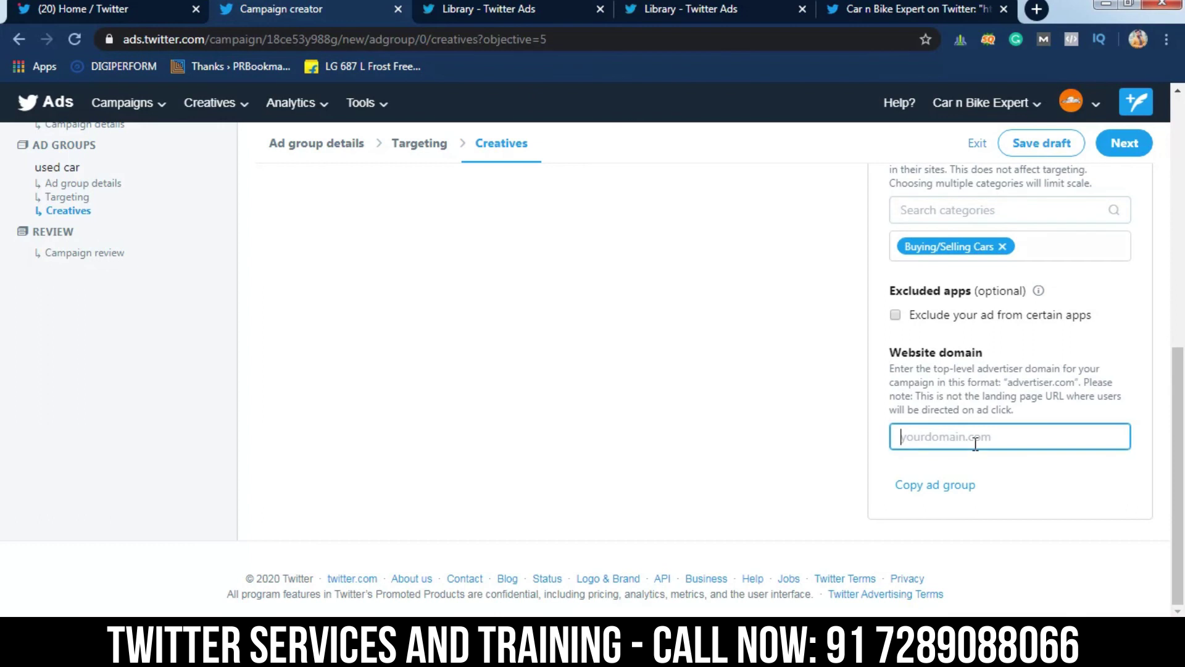
{"action": "type", "text": "carnbikeexert.com"}
{"action": "left_click_drag", "start_coordinate": [1184, 425], "coordinate": [1183, 231]}
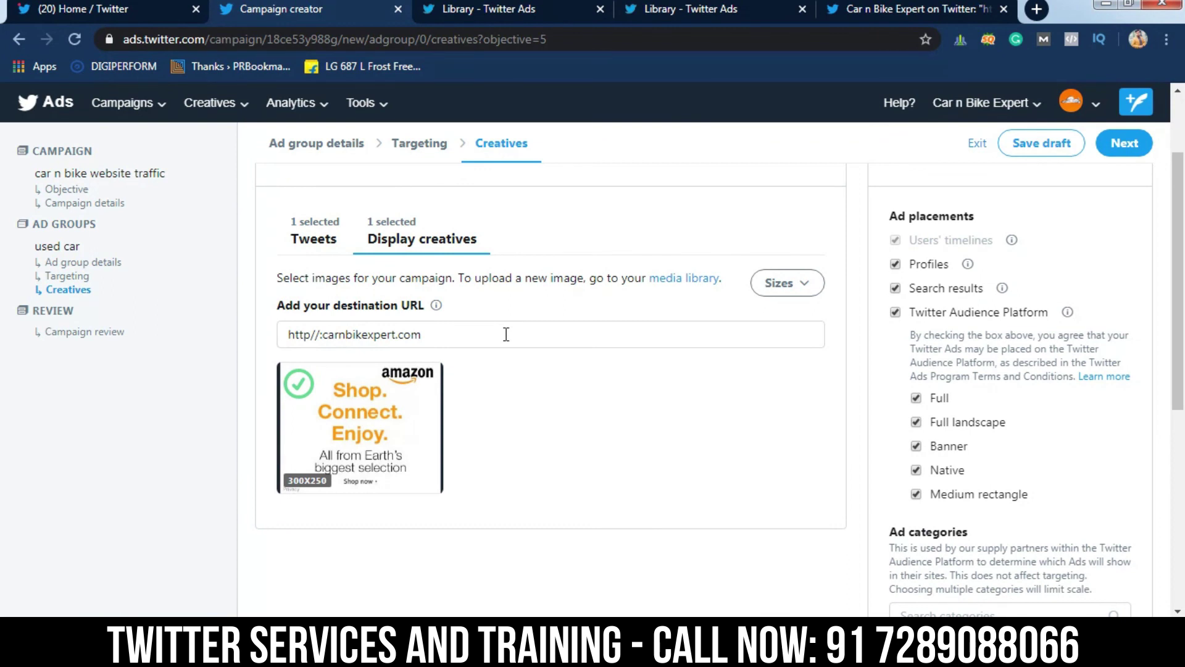
Check the open media library and the published Tweet, and return to the display creatives' destination URL in the campaign creator.
{"action": "left_click", "coordinate": [709, 5]}
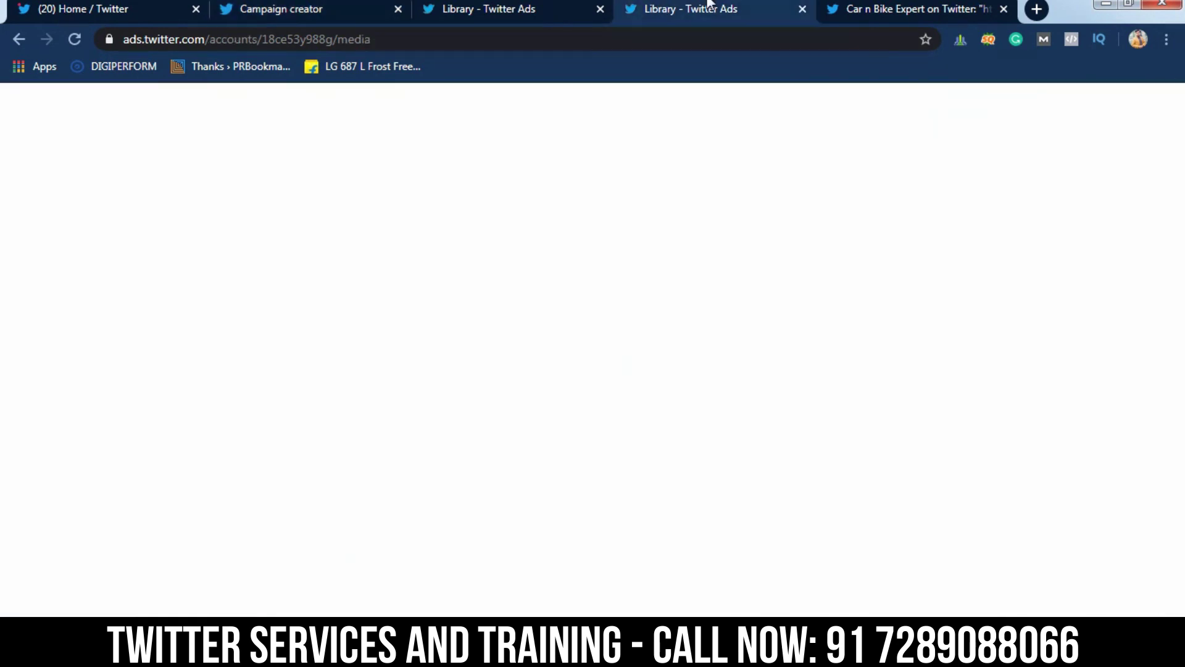
{"action": "left_click", "coordinate": [654, 49]}
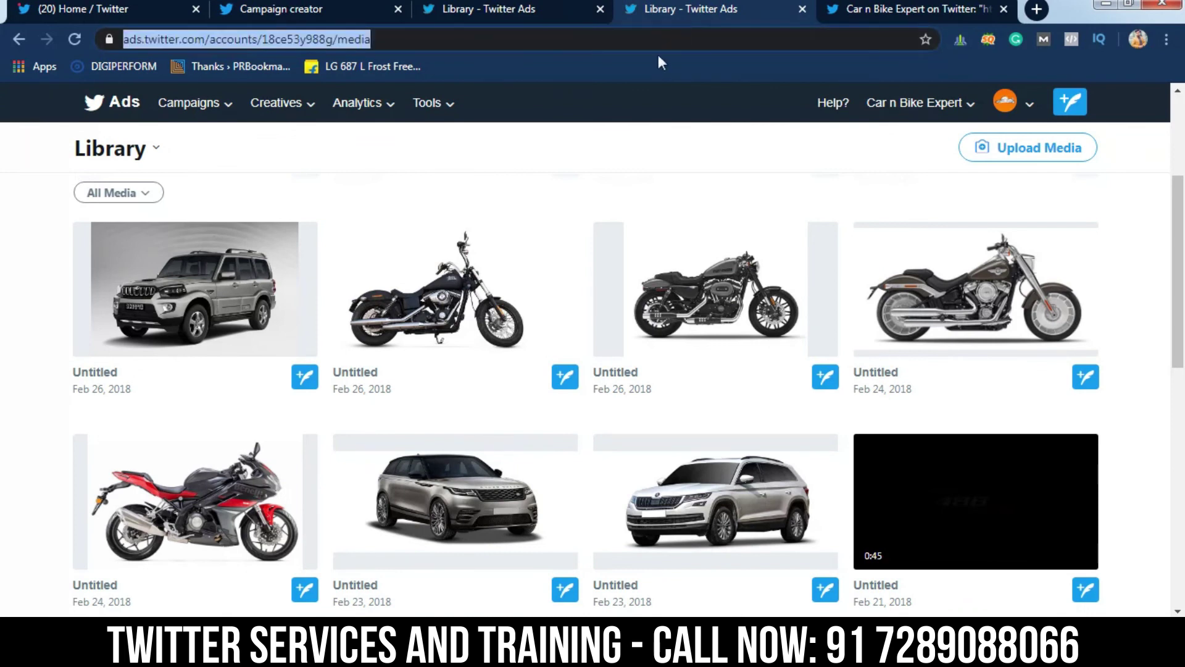
{"action": "left_click", "coordinate": [917, 6]}
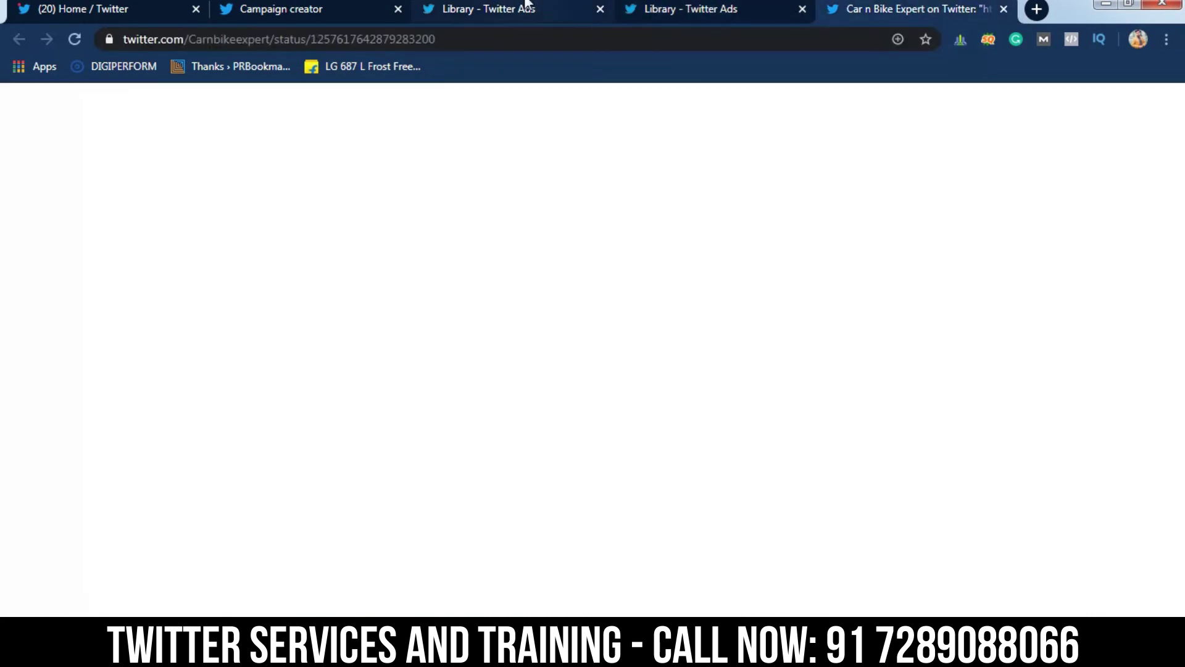
{"action": "left_click", "coordinate": [287, 6]}
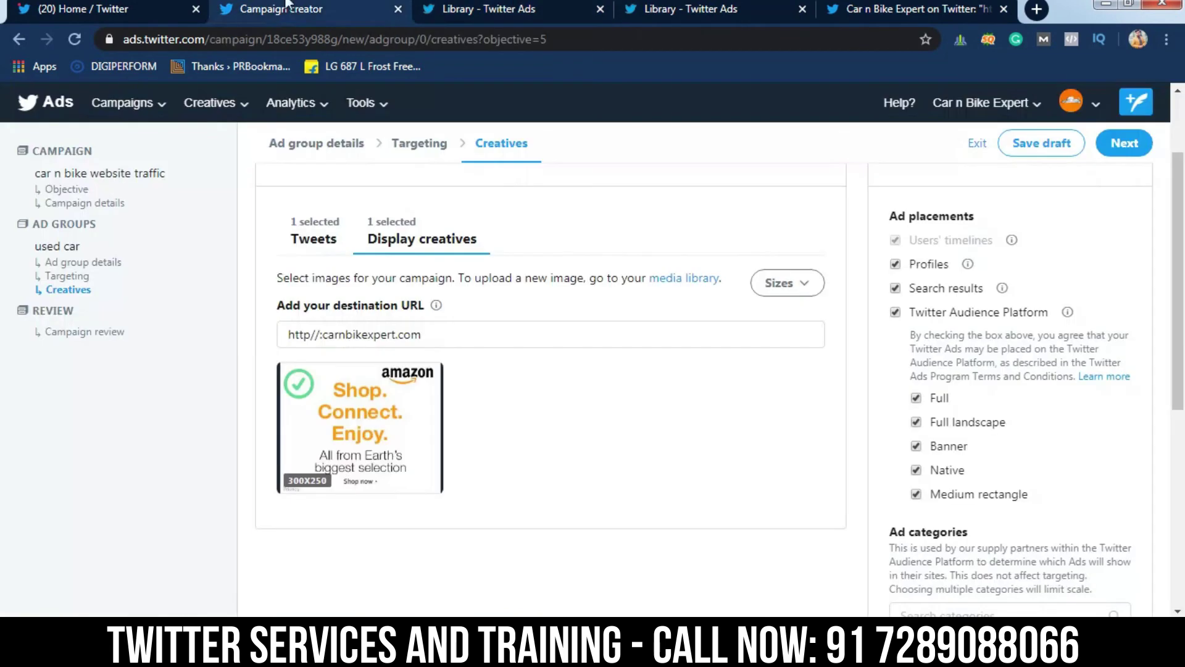
{"action": "left_click", "coordinate": [487, 338]}
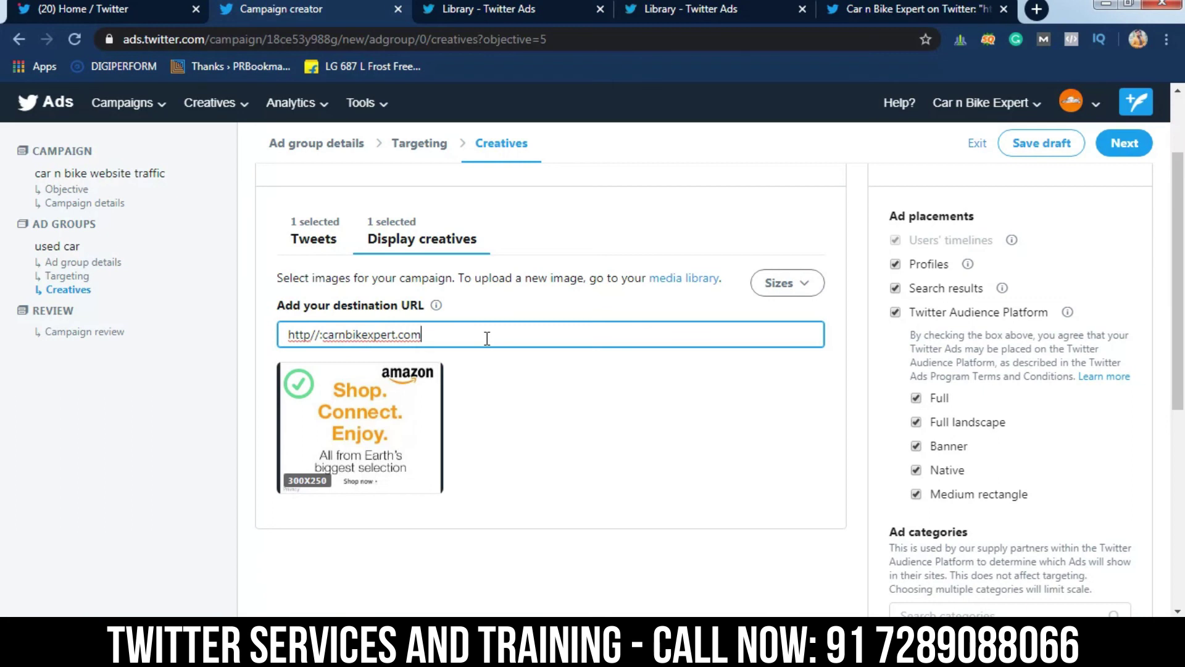
Proceed from the creatives to the campaign review and look through the campaign, ad group, targeting and creatives summary.
{"action": "left_click", "coordinate": [1125, 147]}
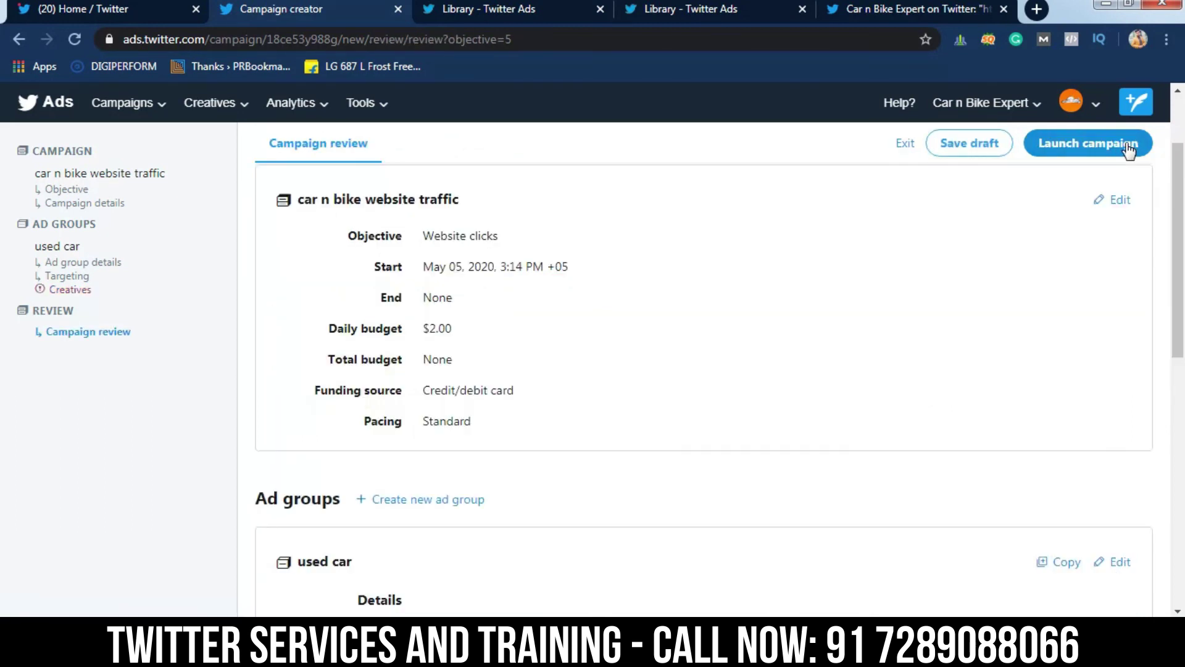
{"action": "left_click_drag", "start_coordinate": [1176, 299], "coordinate": [1182, 545]}
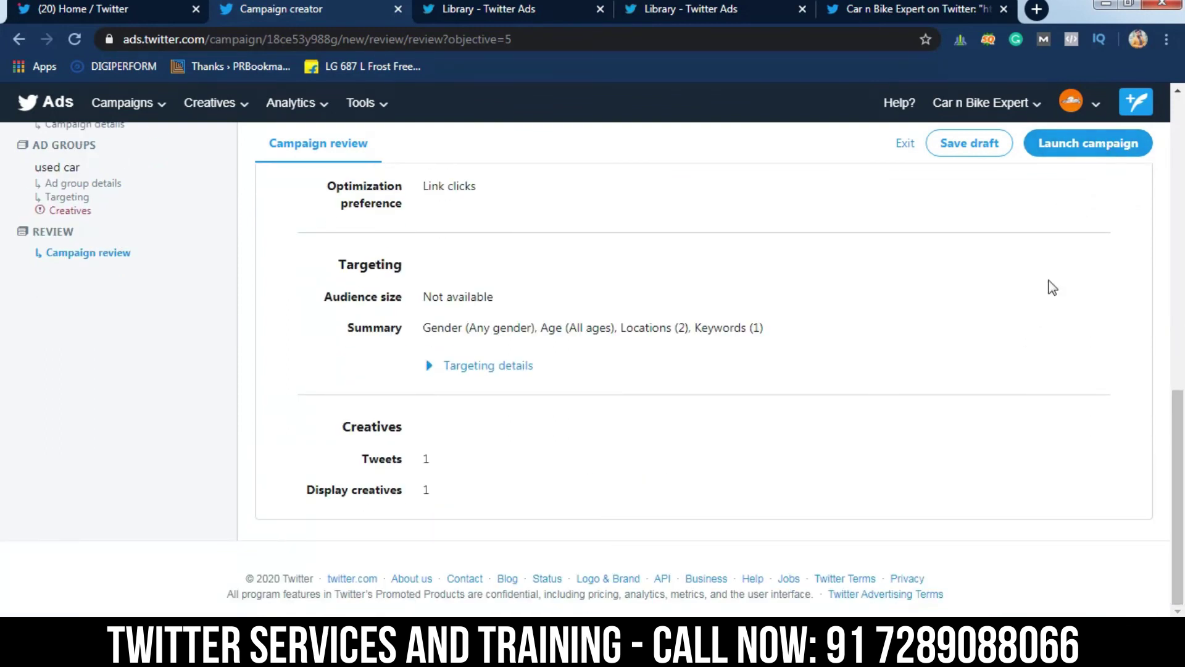